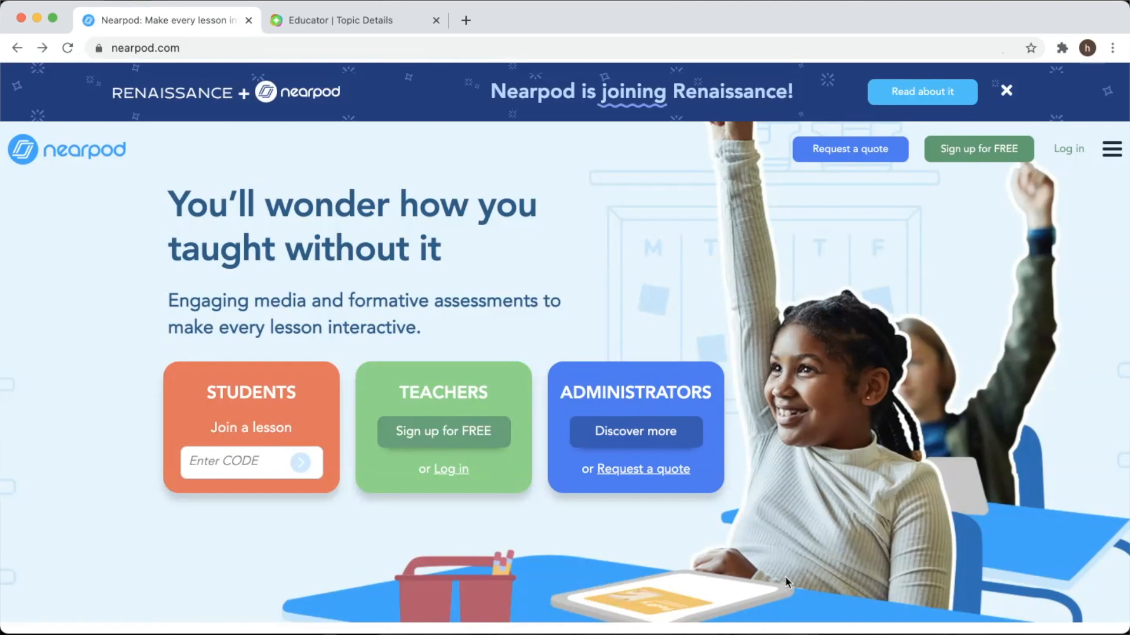
Open the free teacher sign-up form, agree to Nearpod's terms & conditions and submit the registration.
click(166, 49)
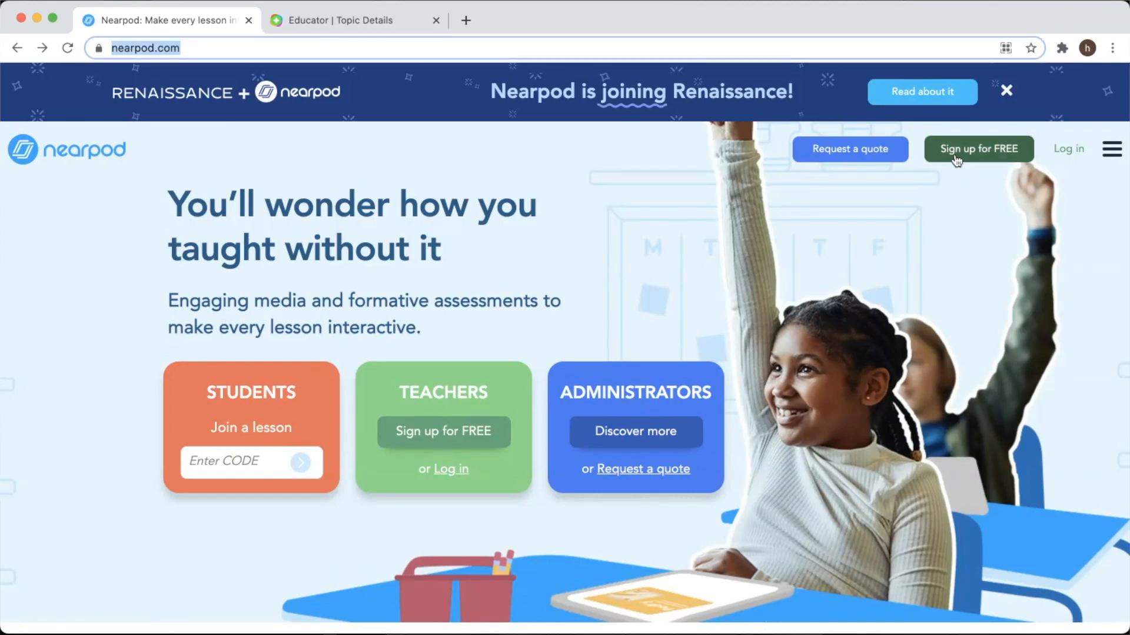
click(955, 158)
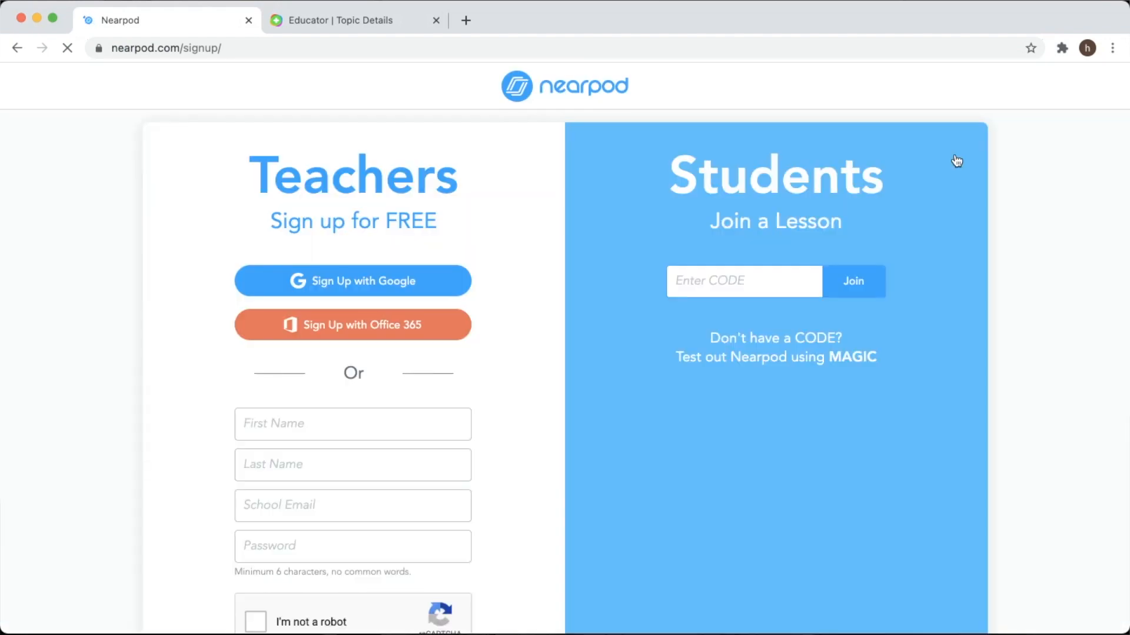
scroll(518, 245, down, 4)
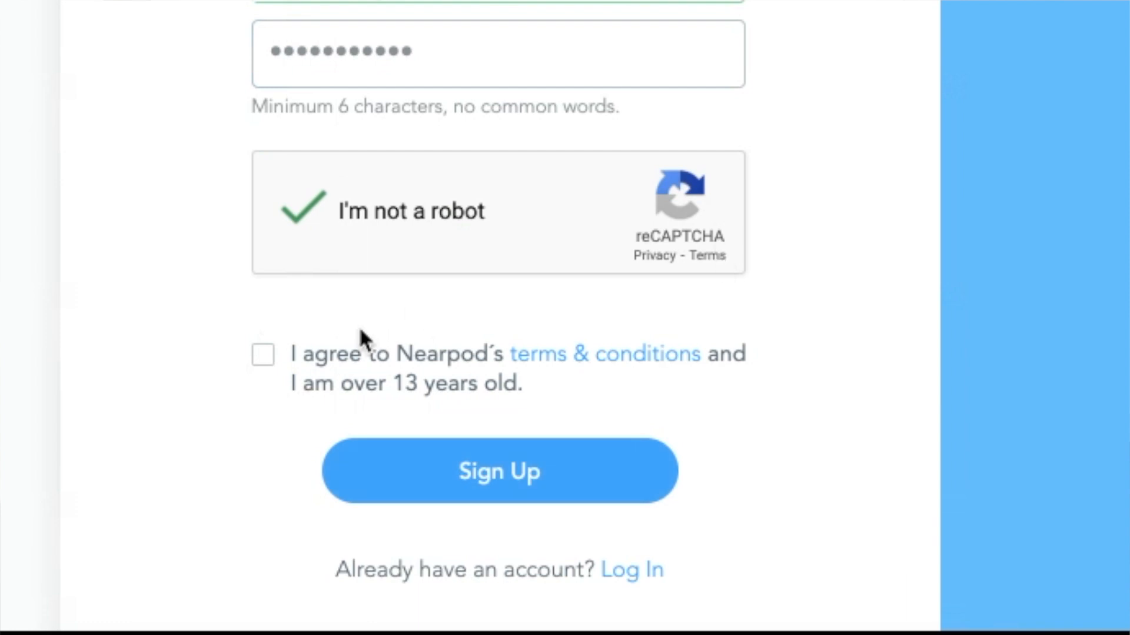
click(259, 356)
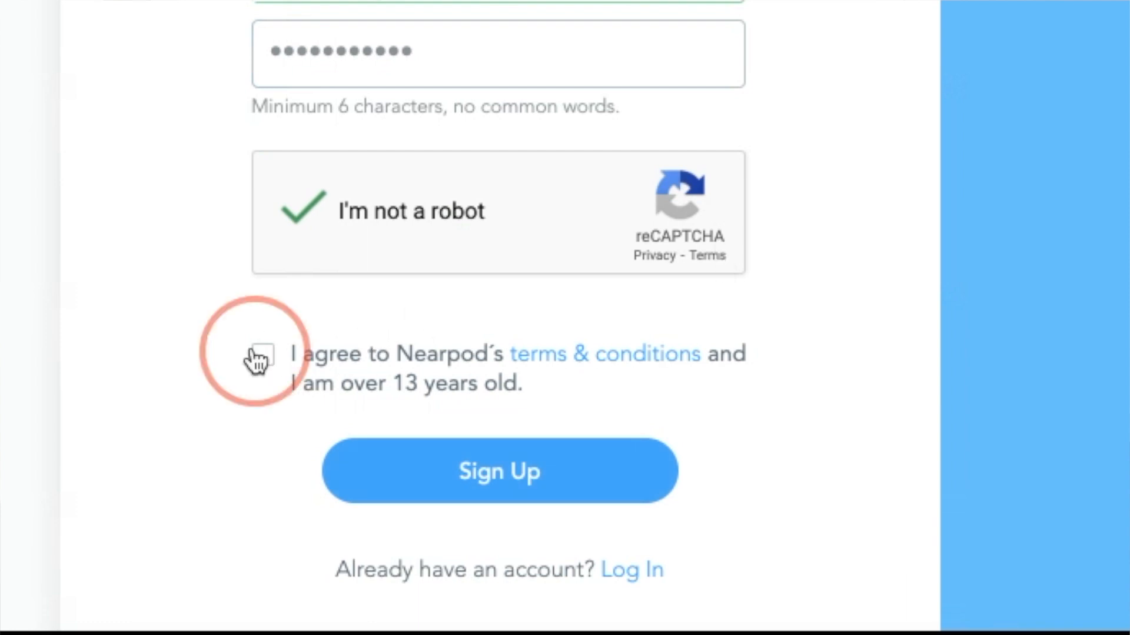
click(480, 464)
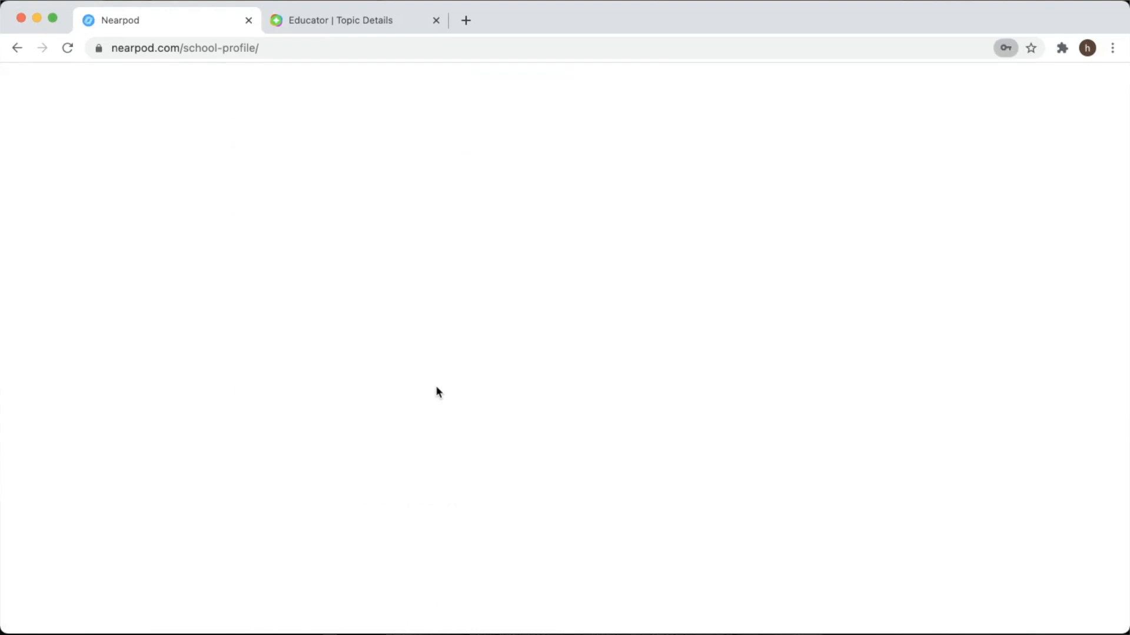
Set the primary role to Teacher and complete the school profile.
click(524, 324)
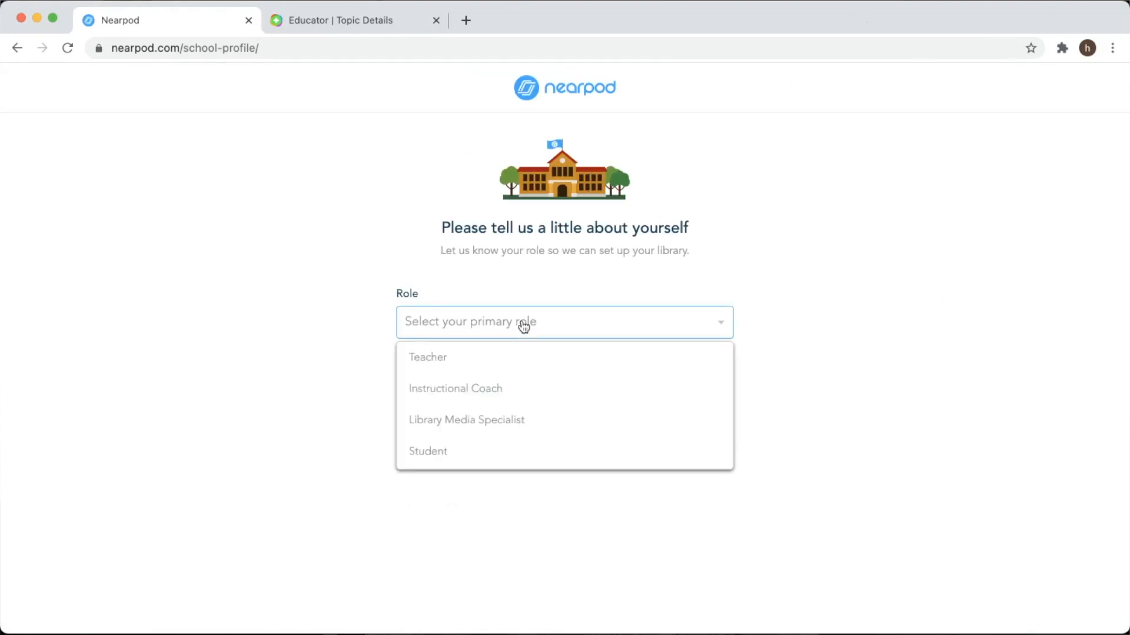
click(418, 358)
click(717, 536)
click(716, 536)
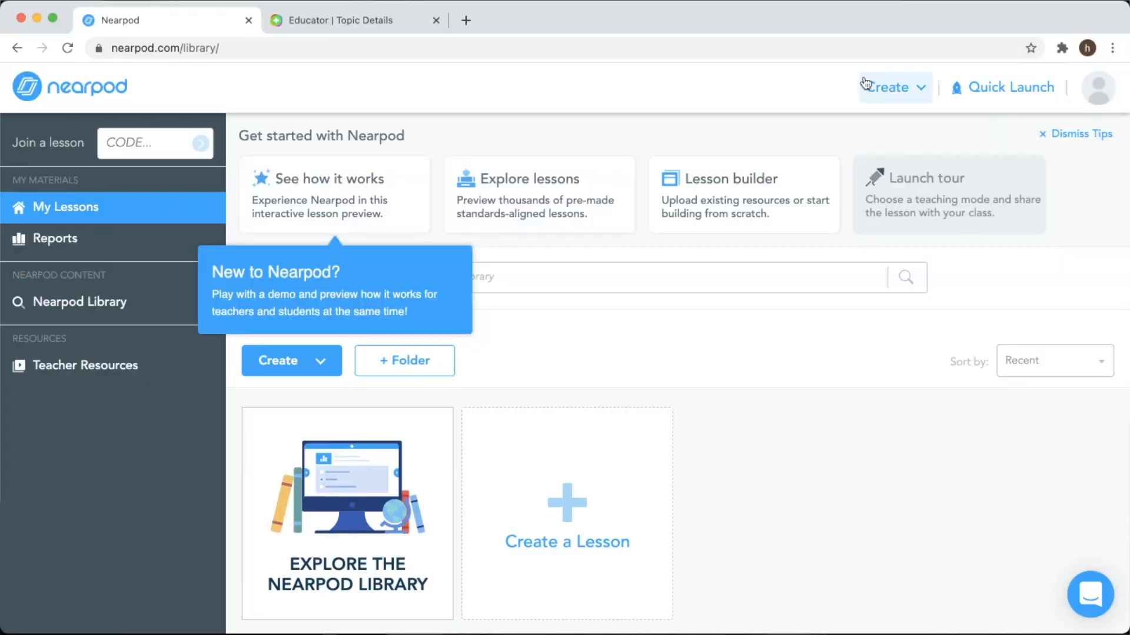
Create a new lesson and start adding a slide to it.
click(889, 88)
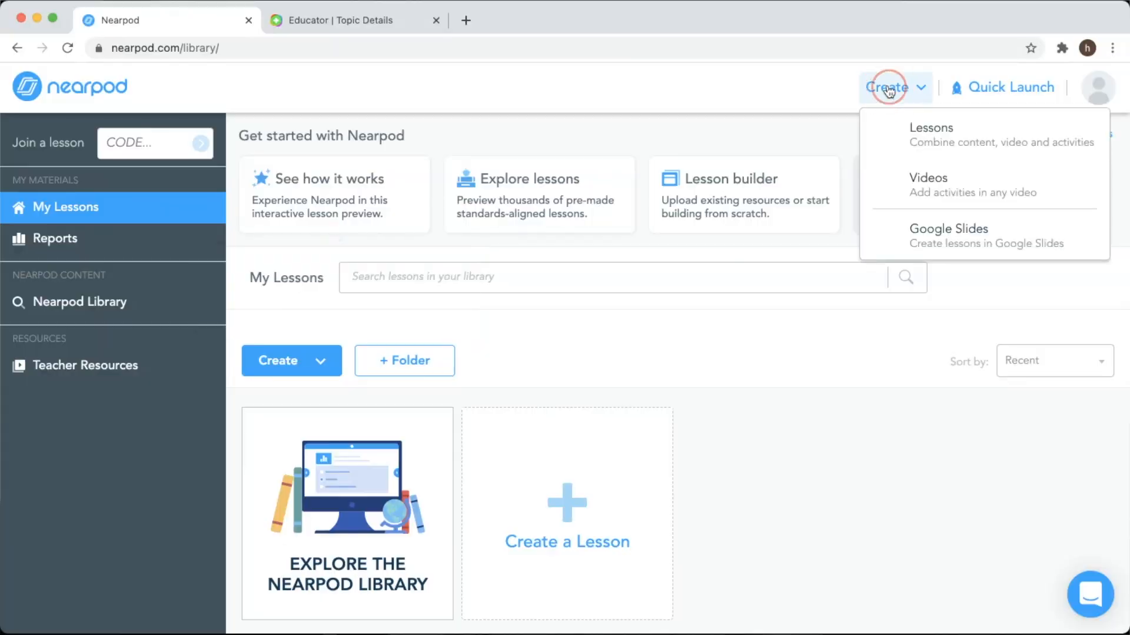
click(898, 139)
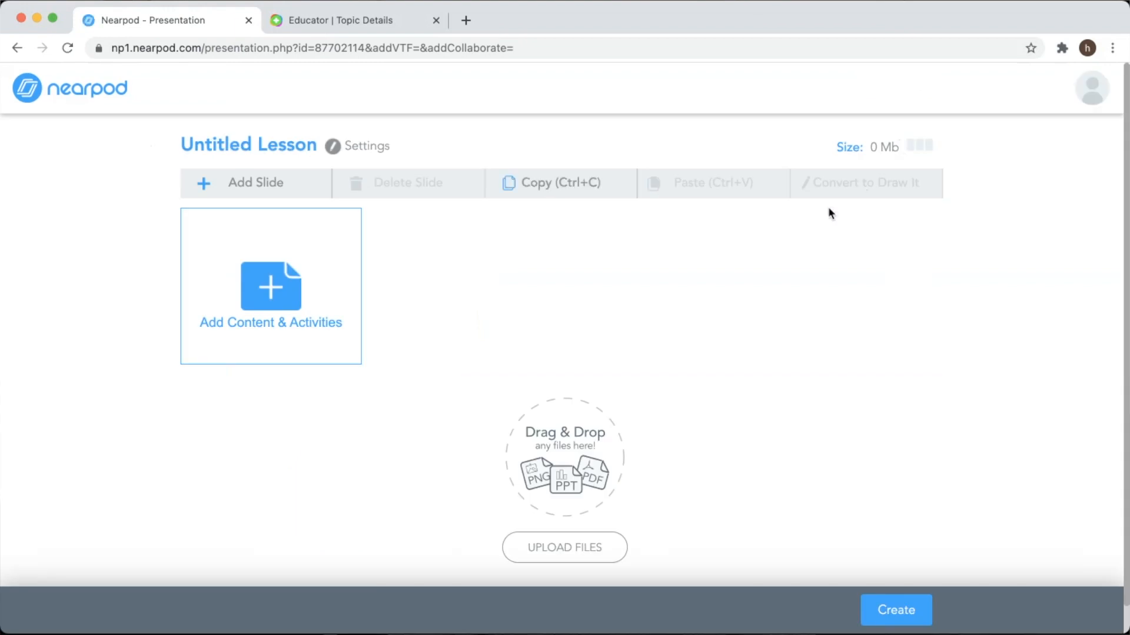
click(625, 250)
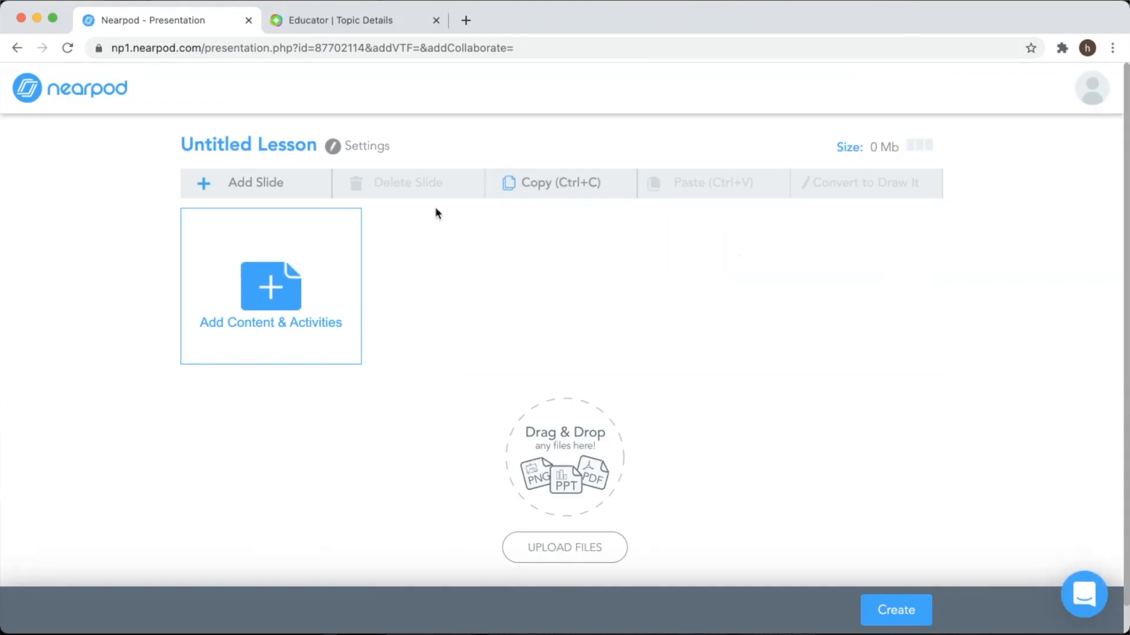
click(283, 191)
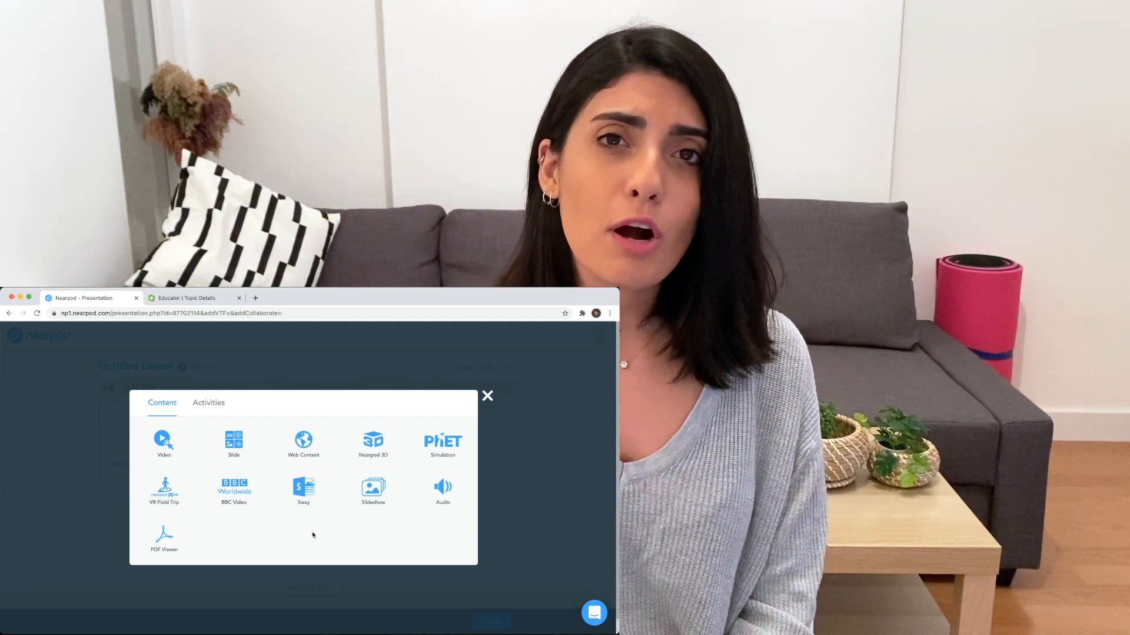
Review the Content and Activities types available for the slide, and choose Video content.
click(209, 403)
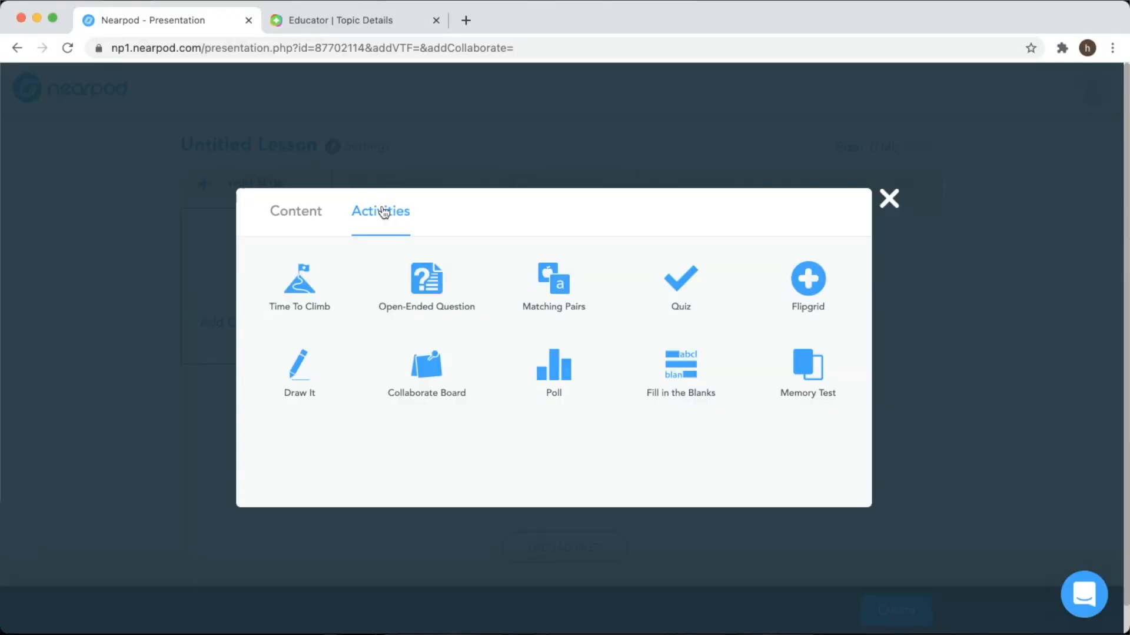
click(307, 213)
click(369, 227)
click(312, 231)
click(299, 272)
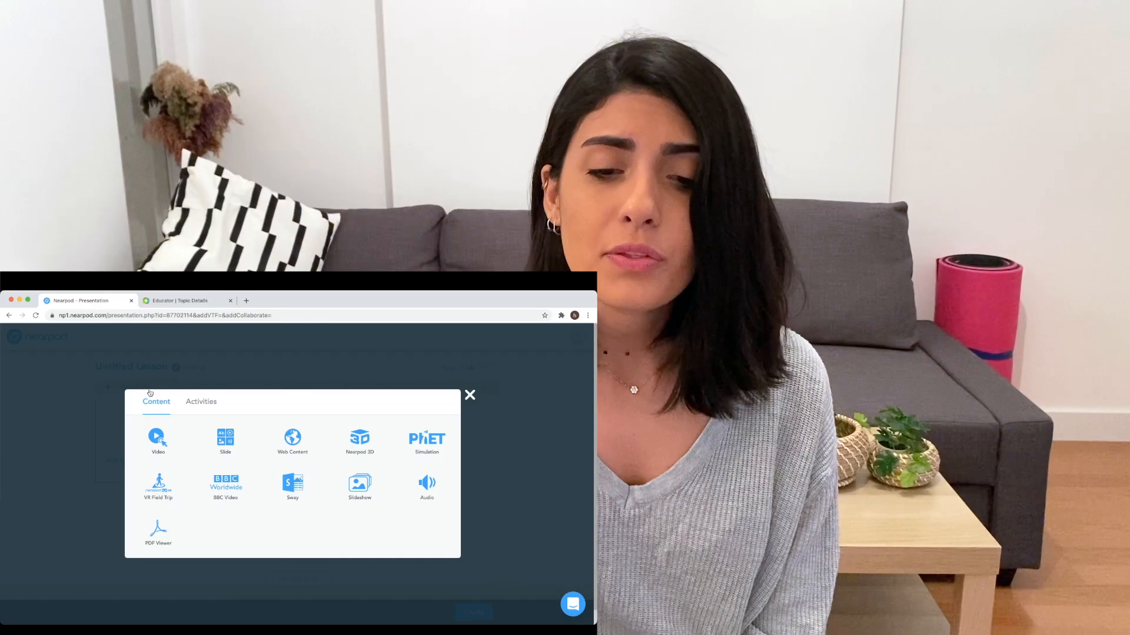
click(203, 402)
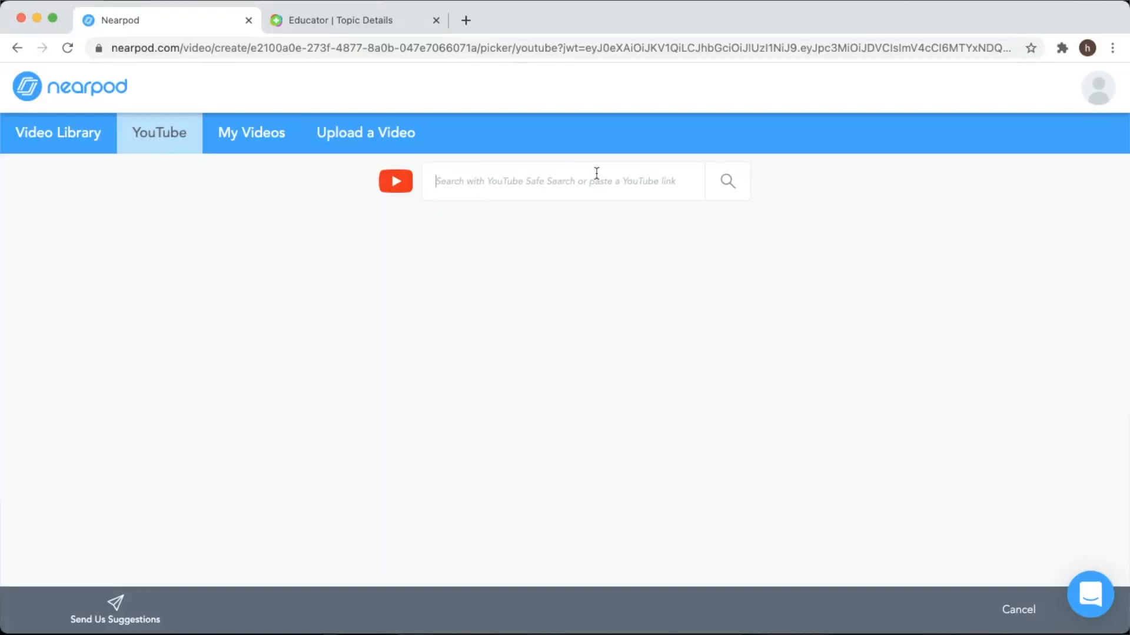
Search YouTube for "empathy" and look through the suggested videos.
text(empathy)
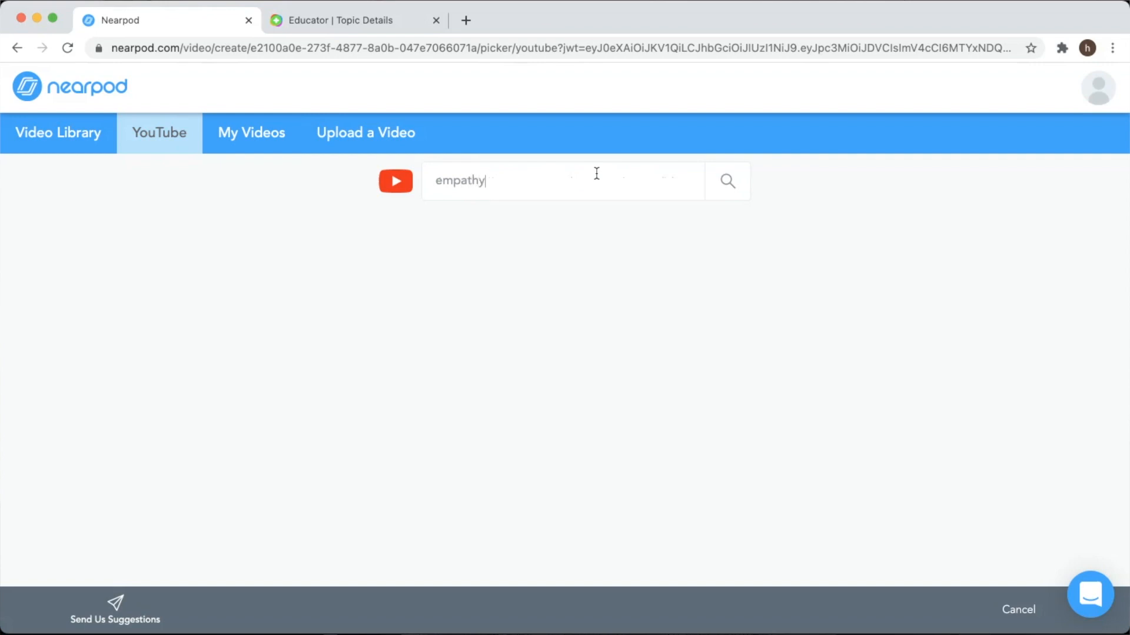
key(Return)
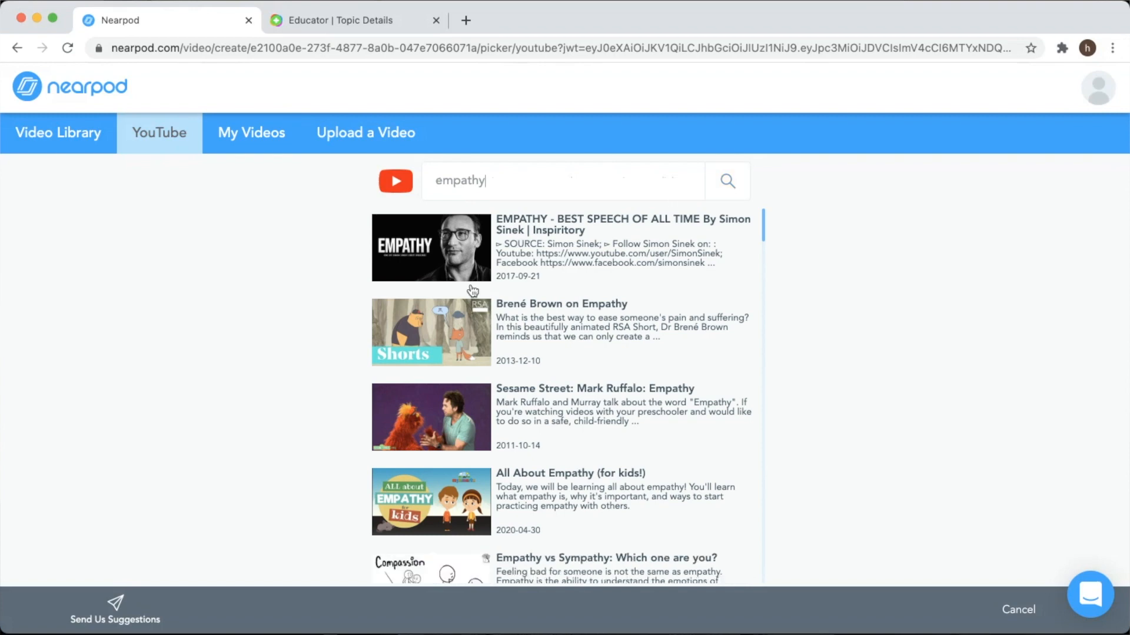
scroll(450, 520, down, 3)
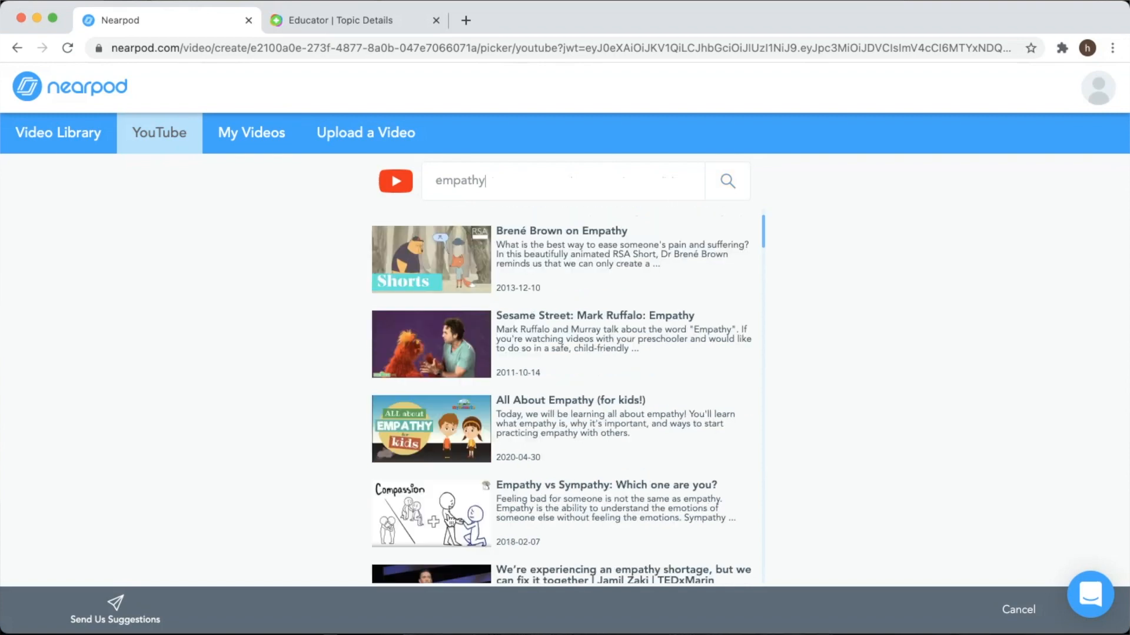
scroll(450, 521, down, 5)
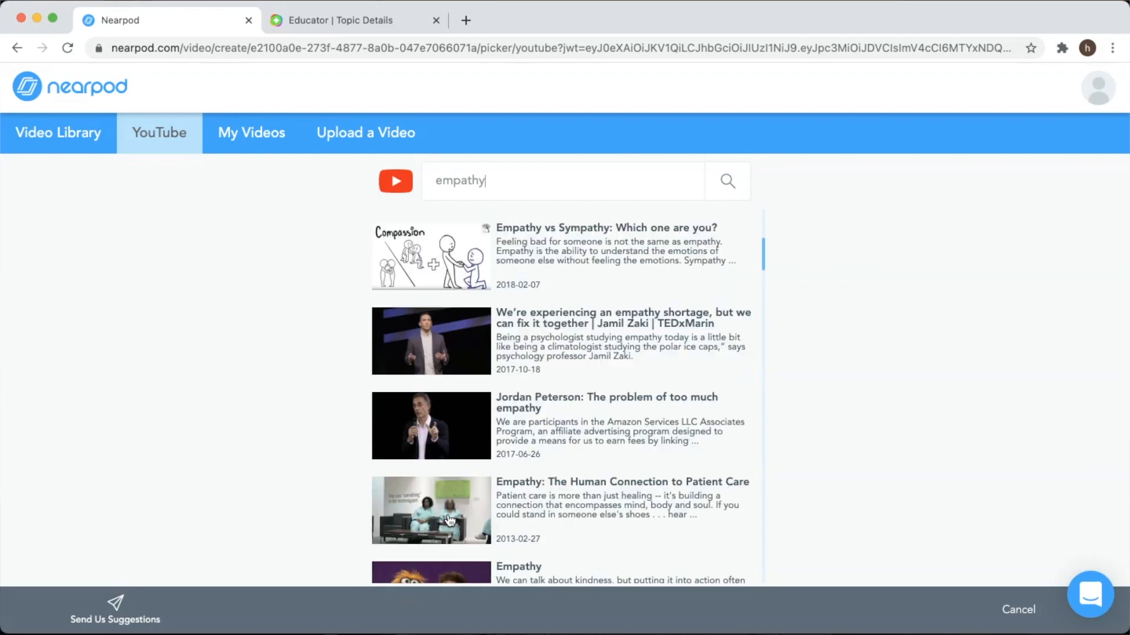
scroll(450, 520, up, 3)
scroll(449, 520, up, 1)
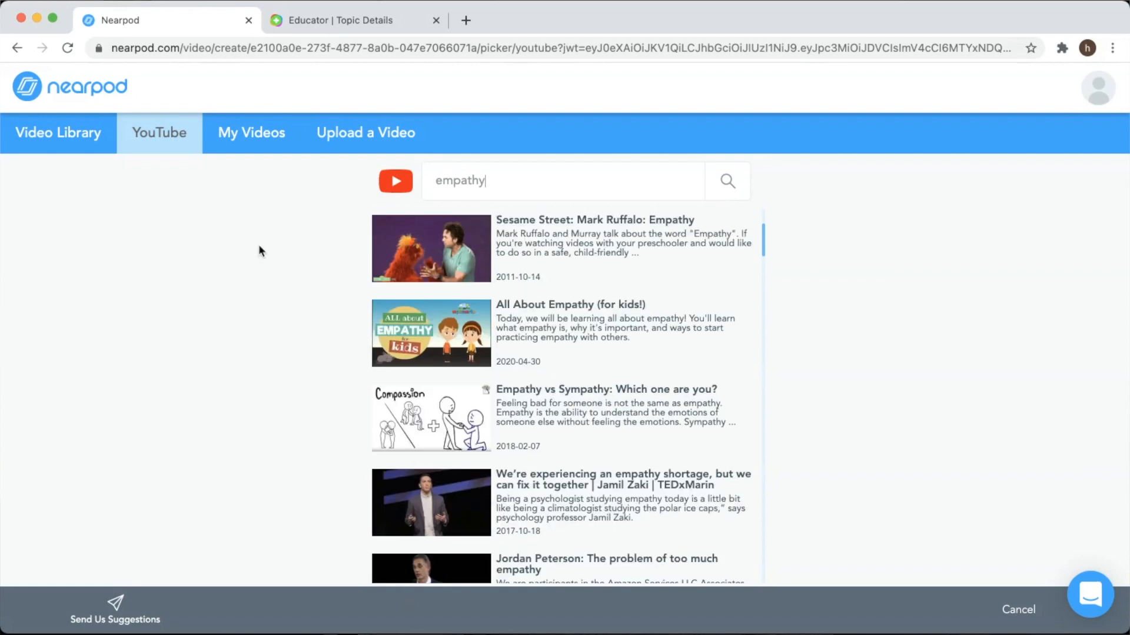
Search the Video Library for "empathy" and pick the Nearpod Original video "What Is Empathy?".
click(58, 132)
click(429, 194)
mouse_move(319, 393)
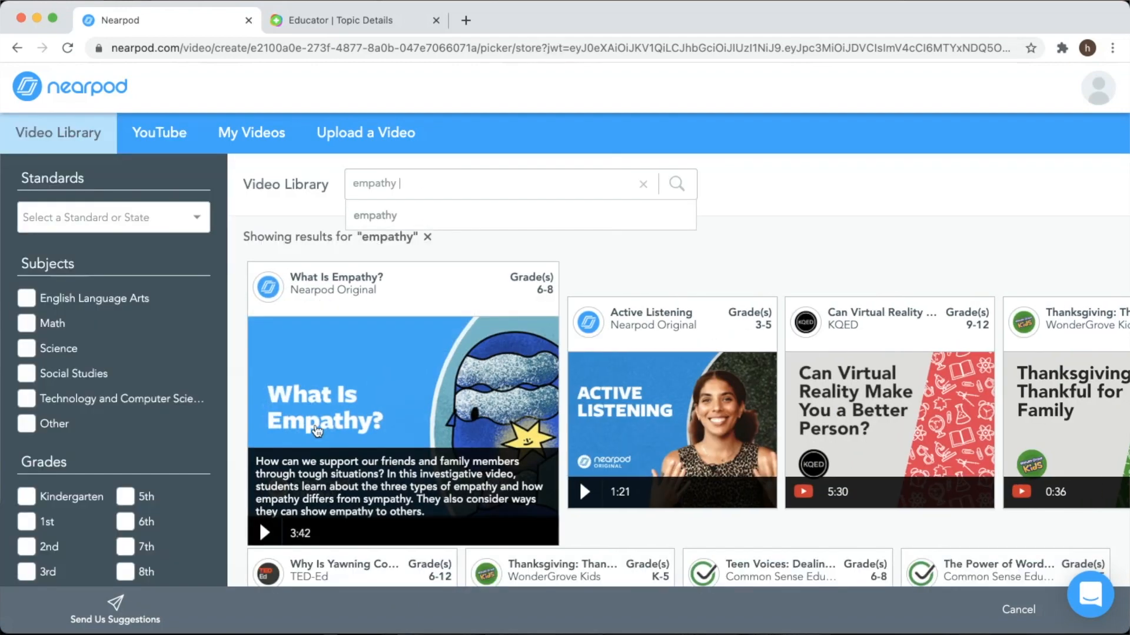
click(353, 374)
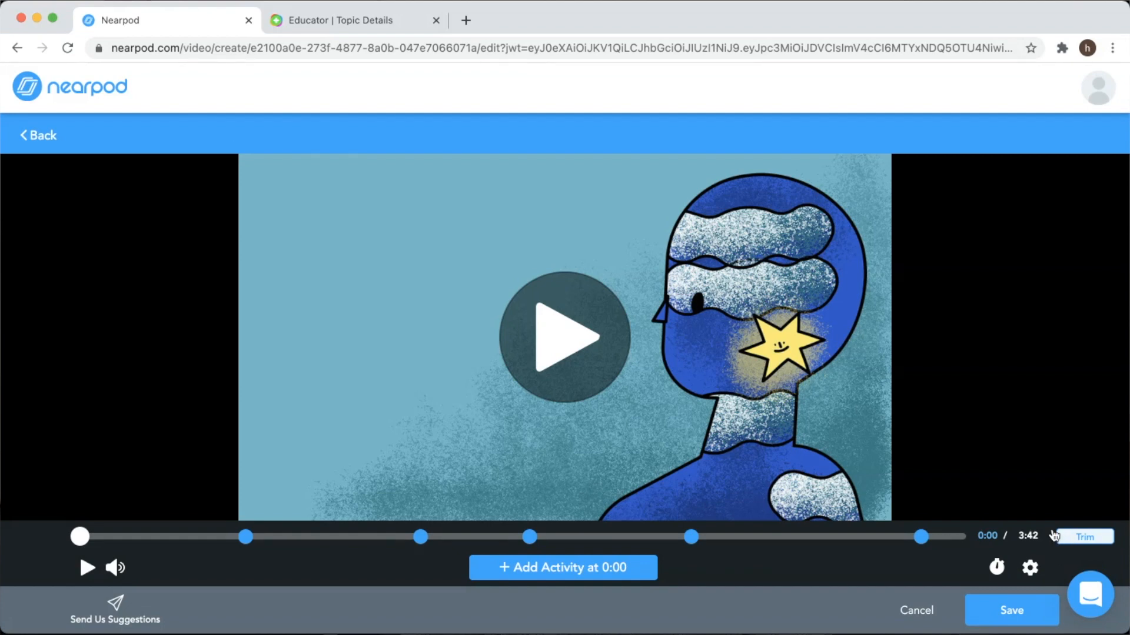
Check the video's playback speed options and save the video to the lesson.
click(995, 569)
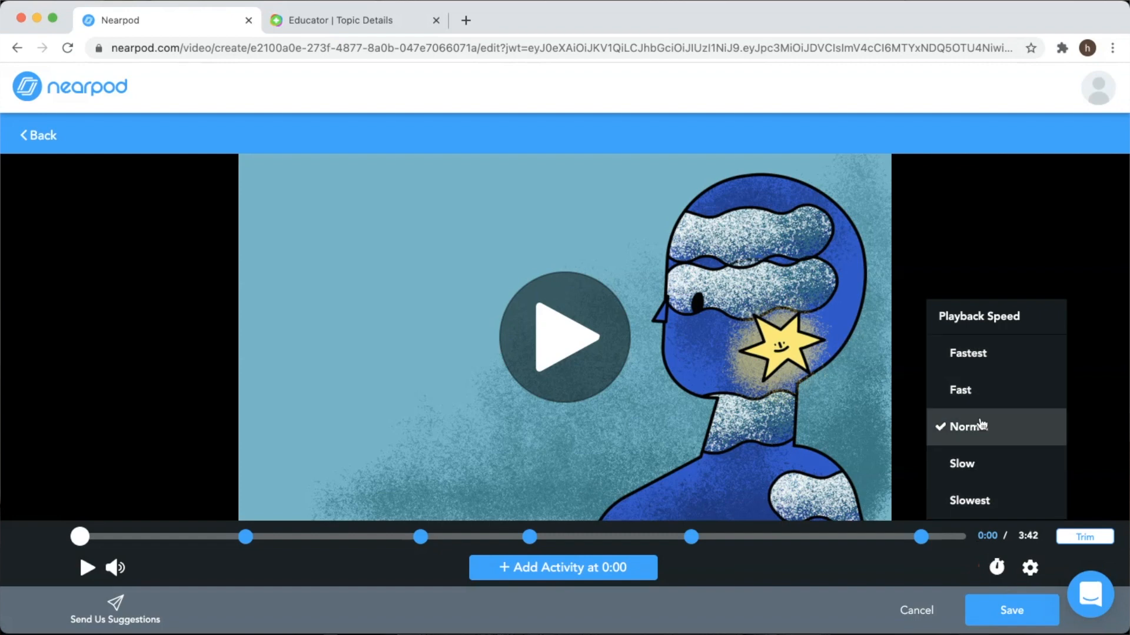
click(1084, 437)
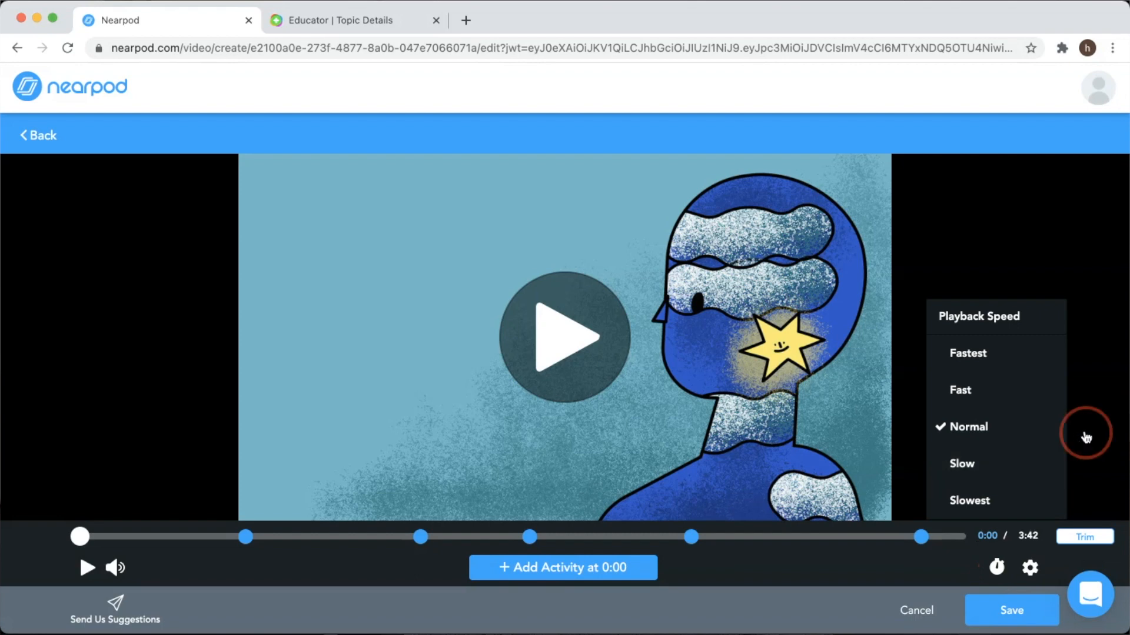
click(1014, 598)
Add a Collaborate Board activity and, after trying other styles, give it the brown corkboard style with blue notes.
click(306, 186)
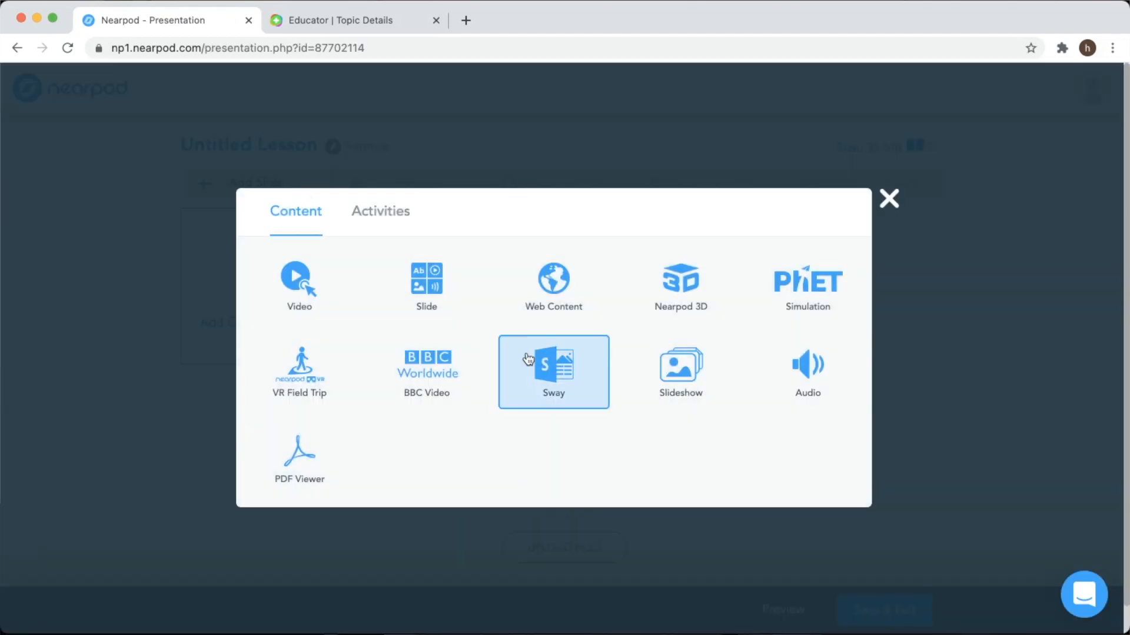
click(383, 226)
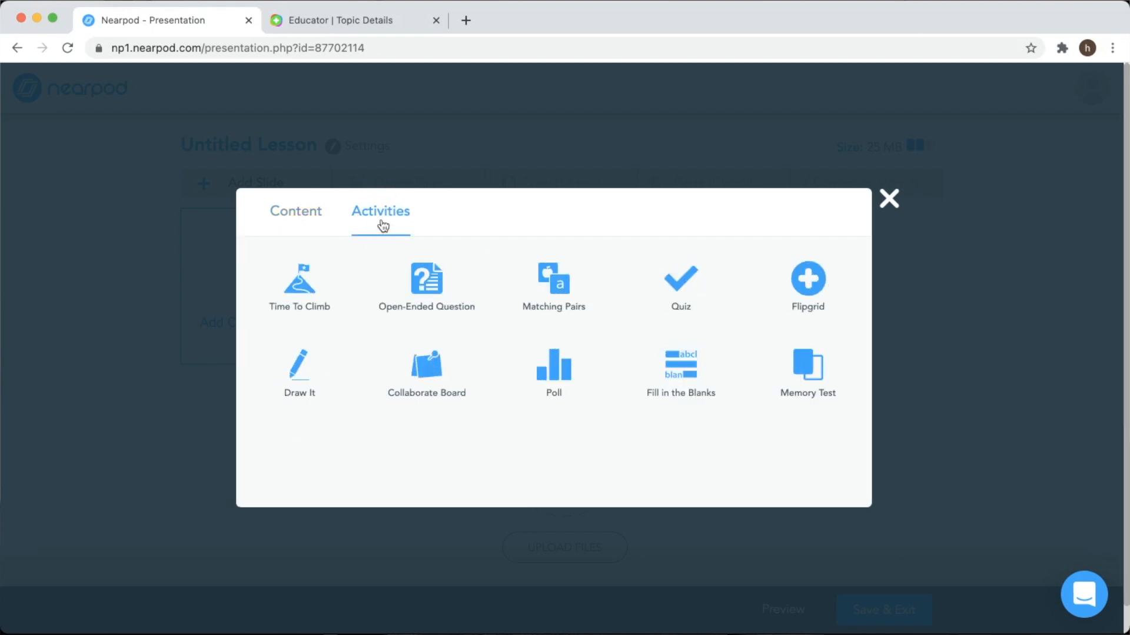
click(412, 407)
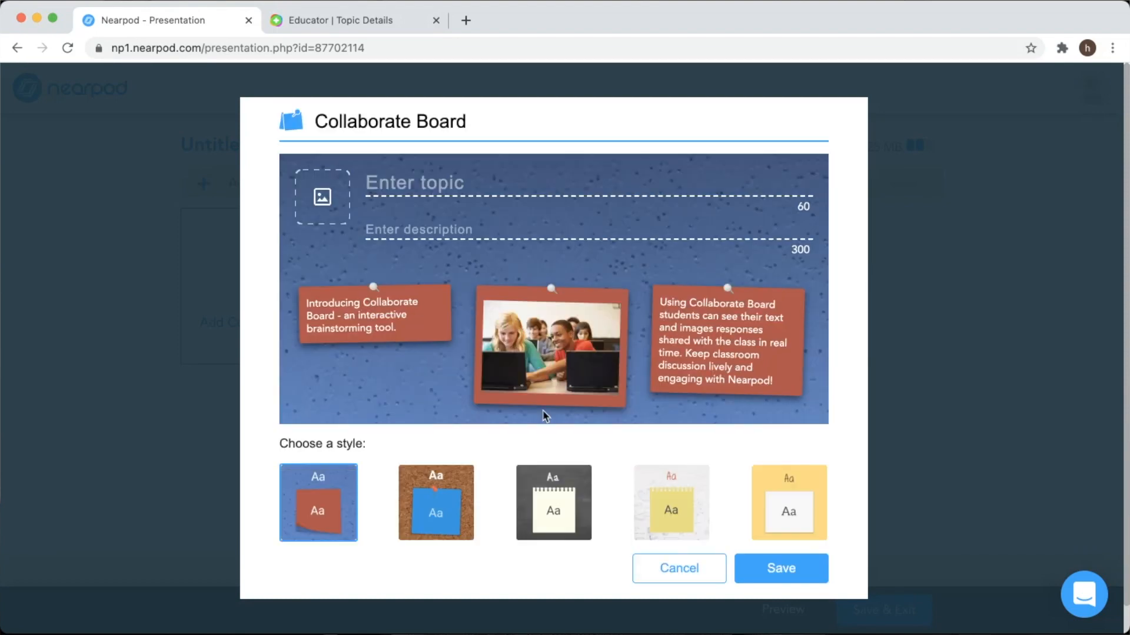
click(443, 471)
click(536, 473)
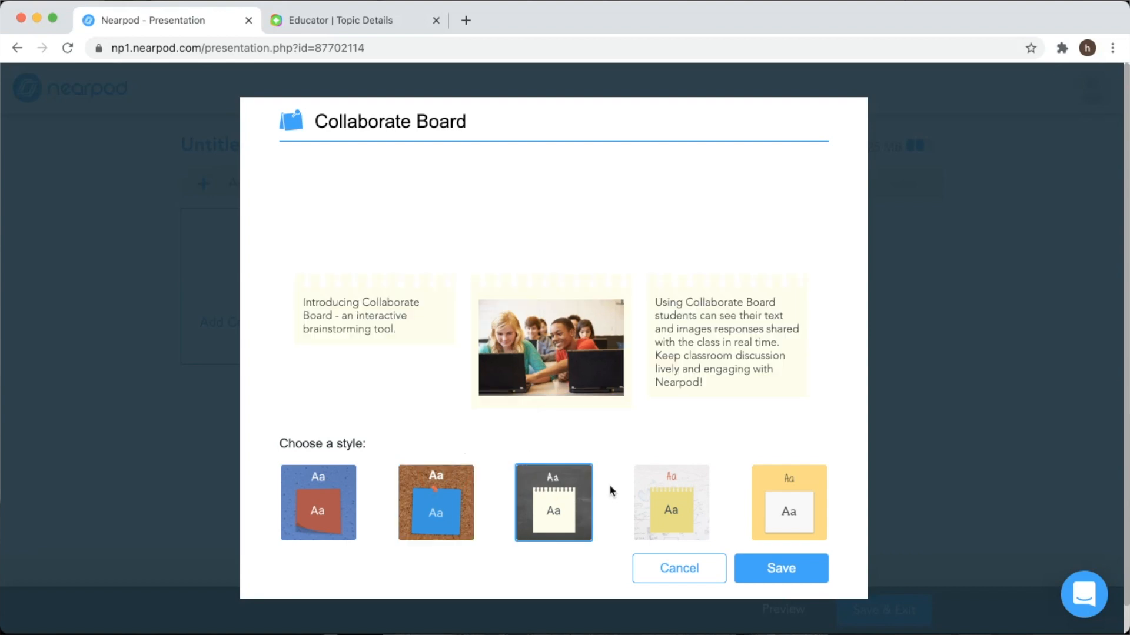
click(653, 500)
click(428, 497)
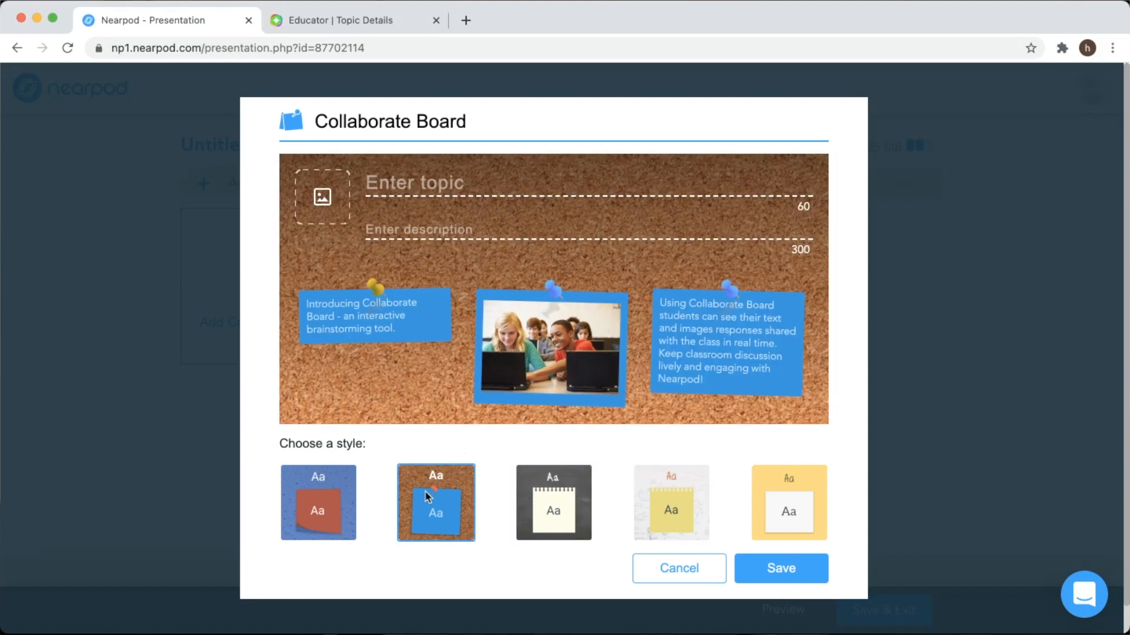
Save the board with topic "Empathy" and description "Option 1: Tell us a story about a time you showed empathy in your life using this collaborate board".
click(380, 179)
text(Empathy)
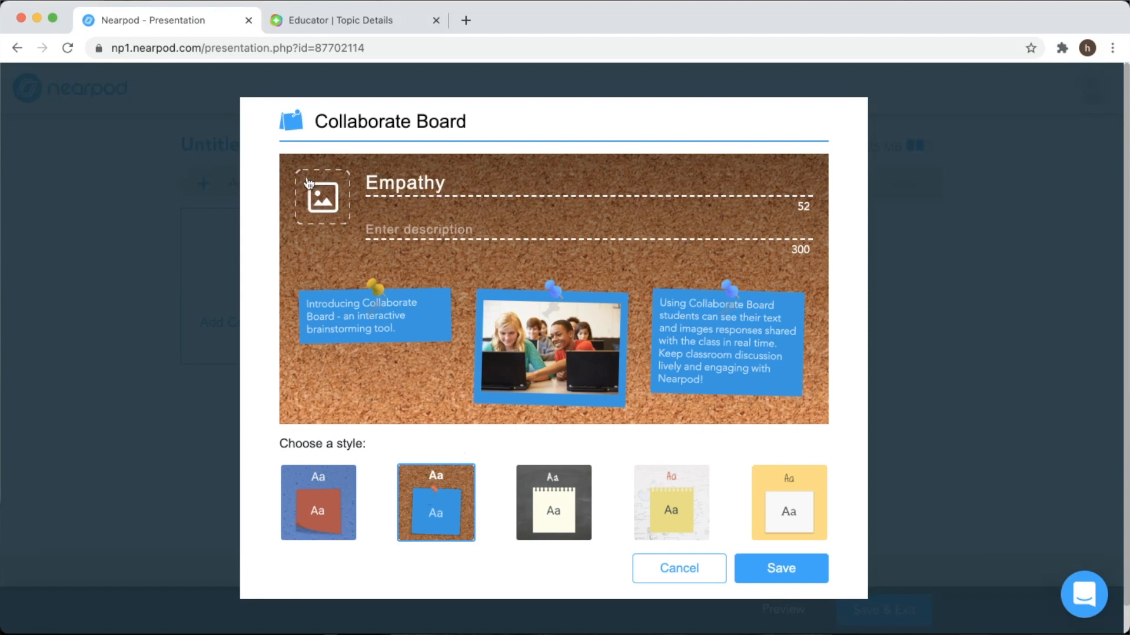
click(397, 231)
text(Option)
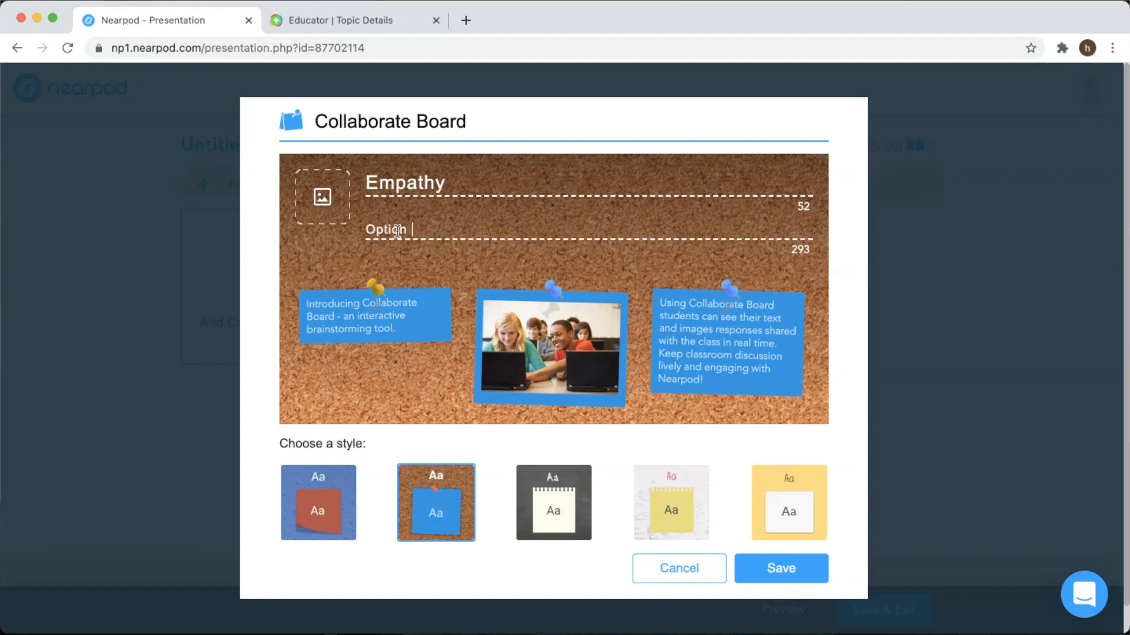
text( 1: Tell us a story about a time )
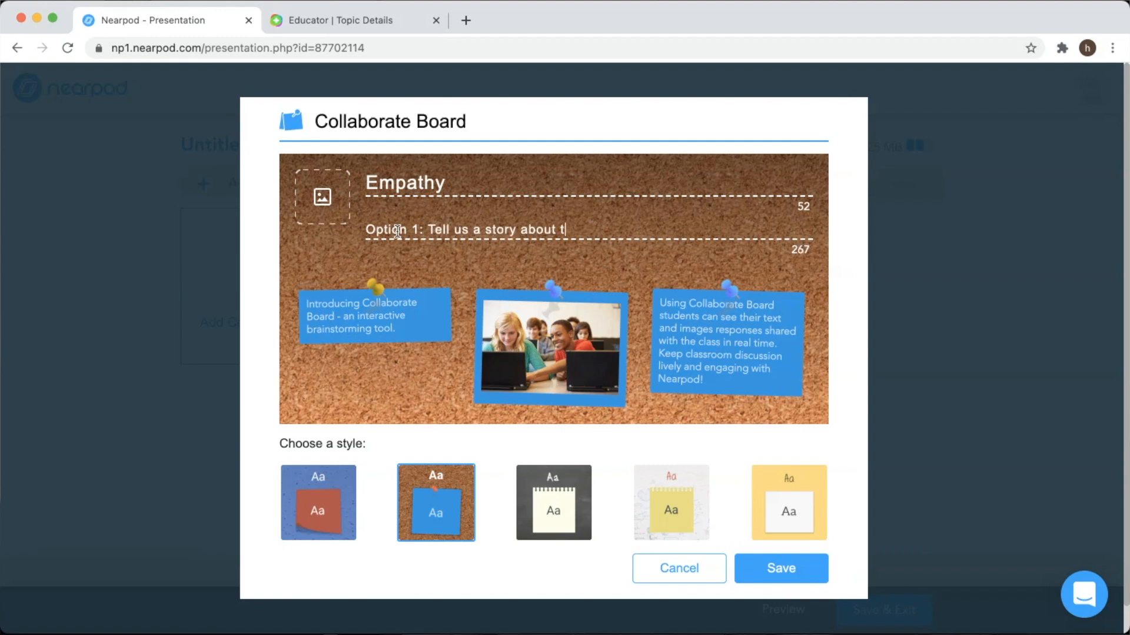
text(you showed empathy in your life)
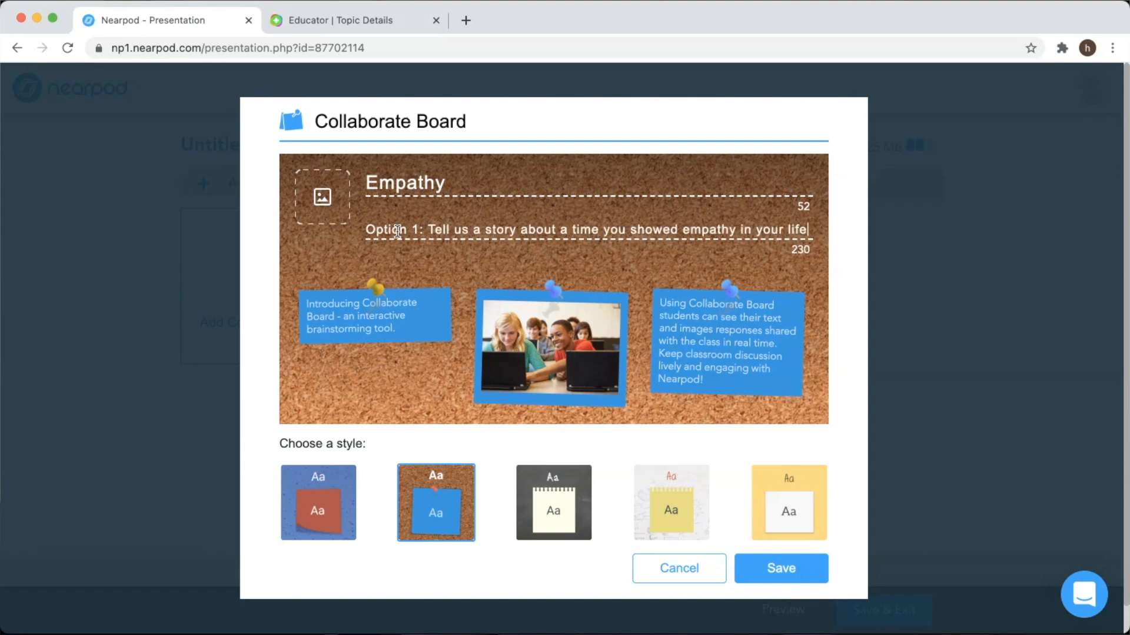
text( using this coll)
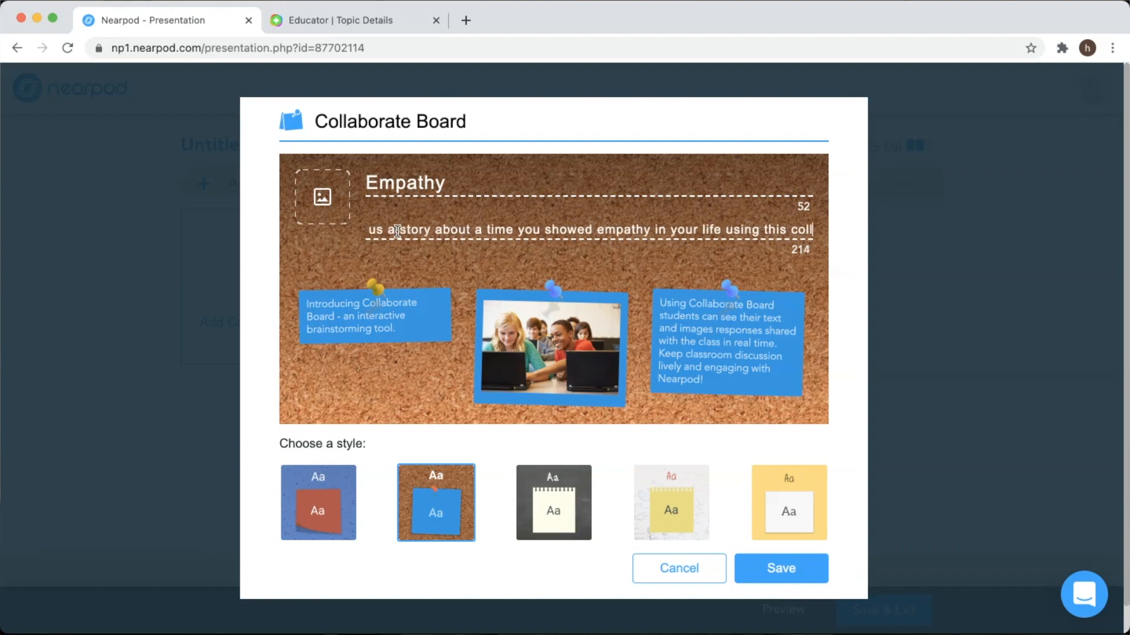
text(aborate board)
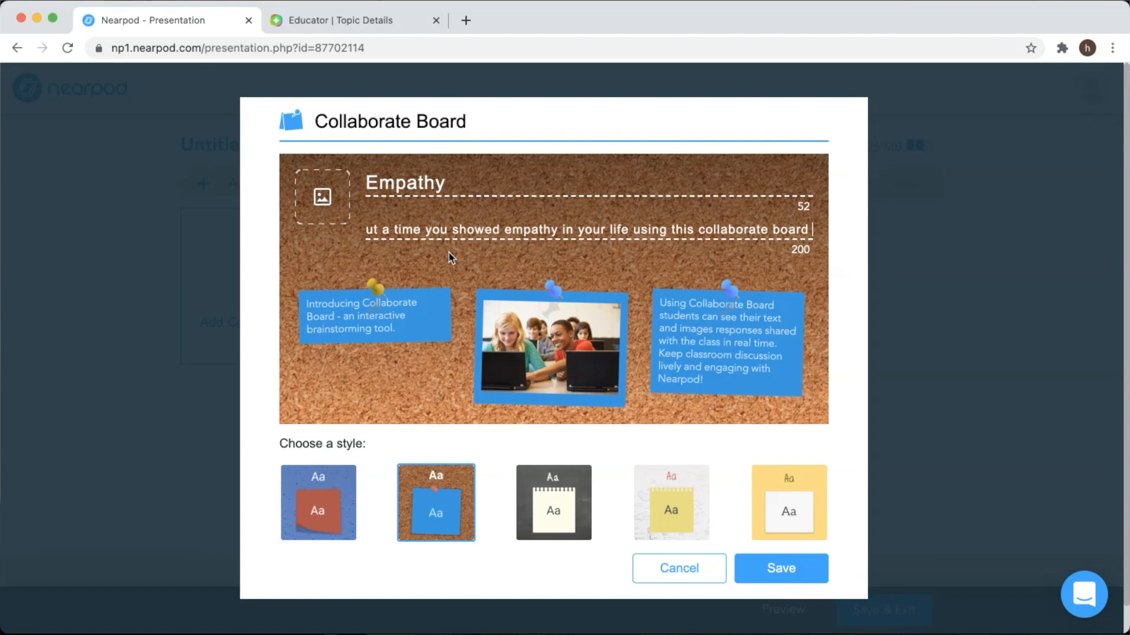
click(759, 575)
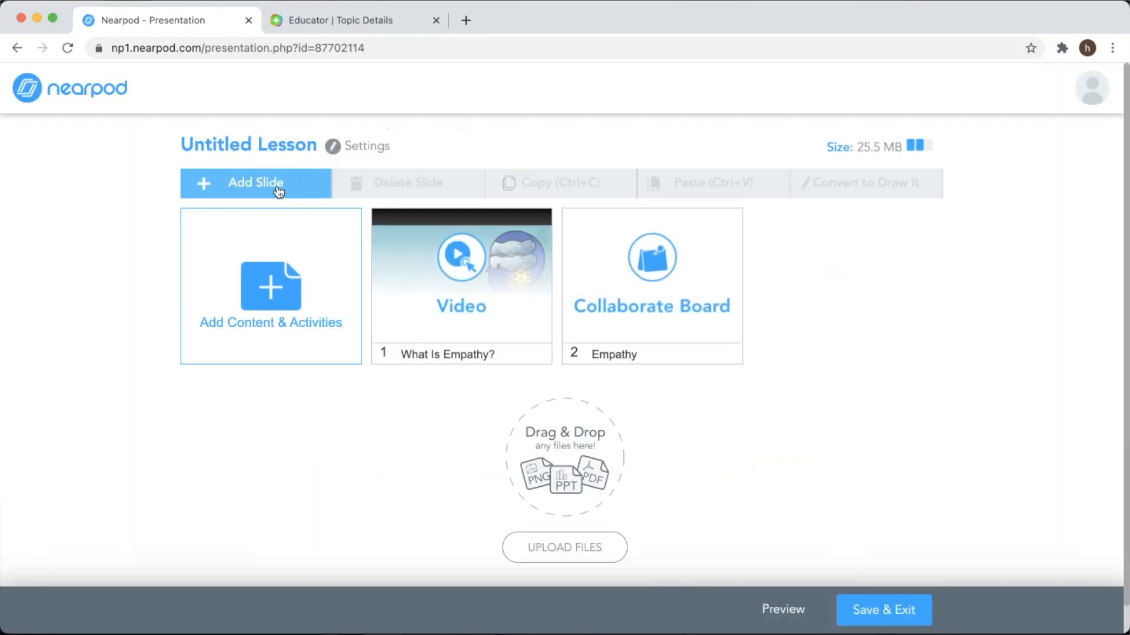
Add a Flipgrid activity to the lesson.
click(278, 192)
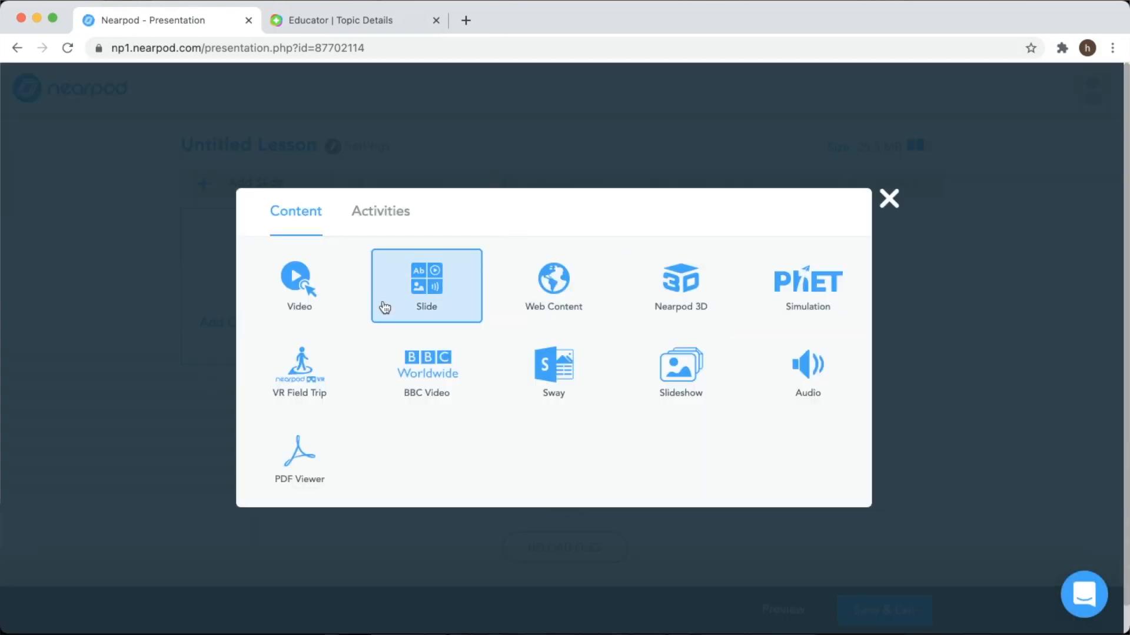
click(380, 213)
click(786, 303)
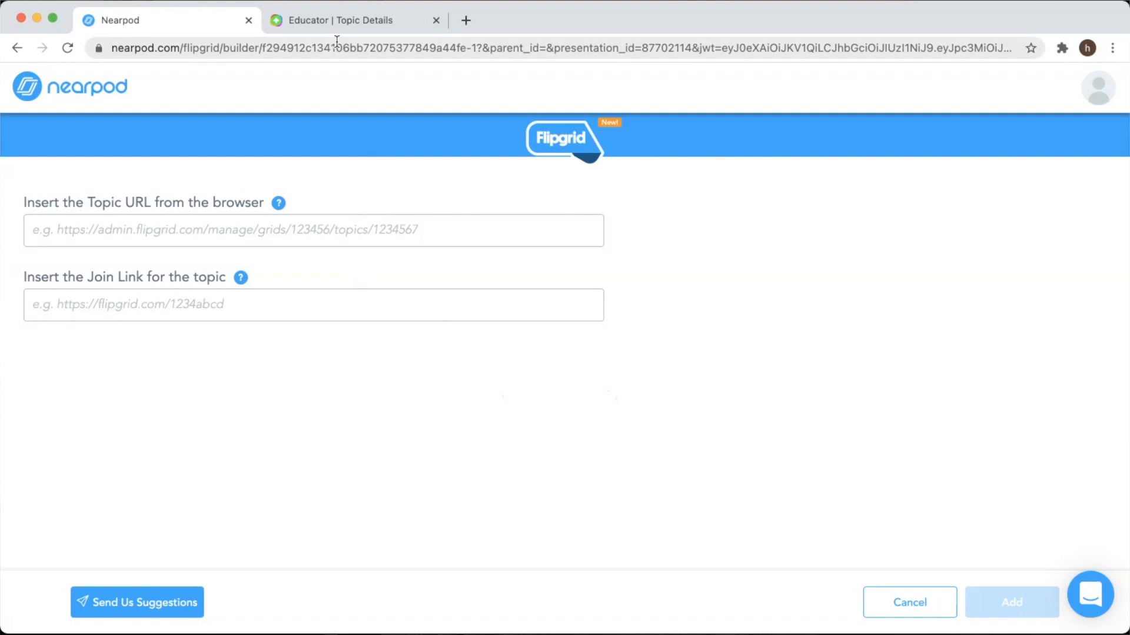
Copy the join link of the Empathy topic in Flipgrid and link that topic to the lesson's Flipgrid activity.
click(328, 20)
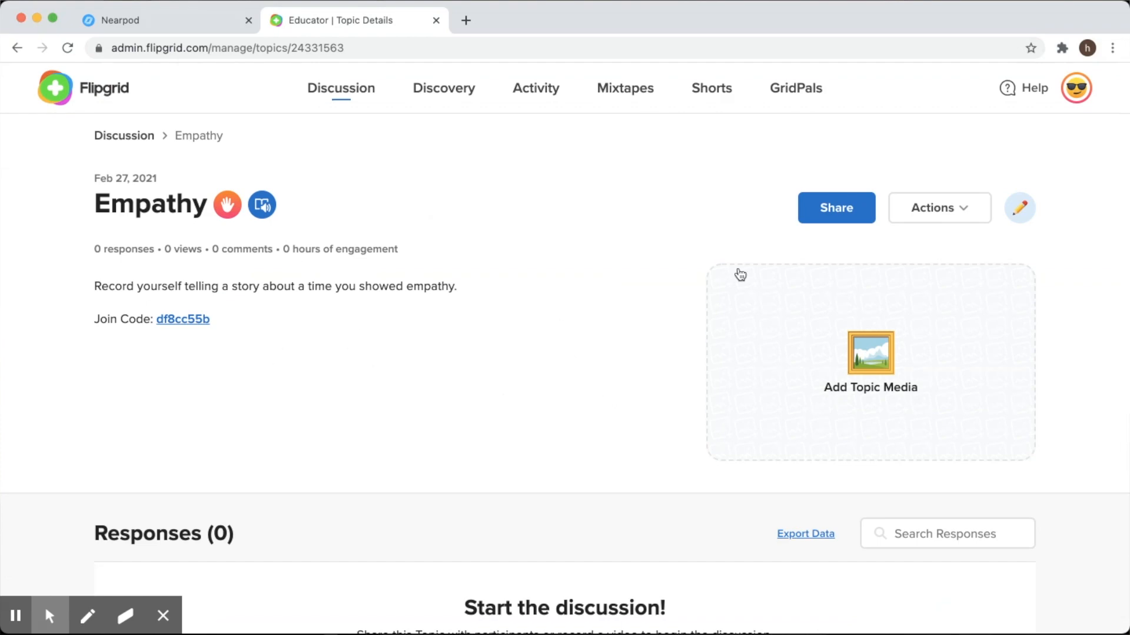
click(825, 212)
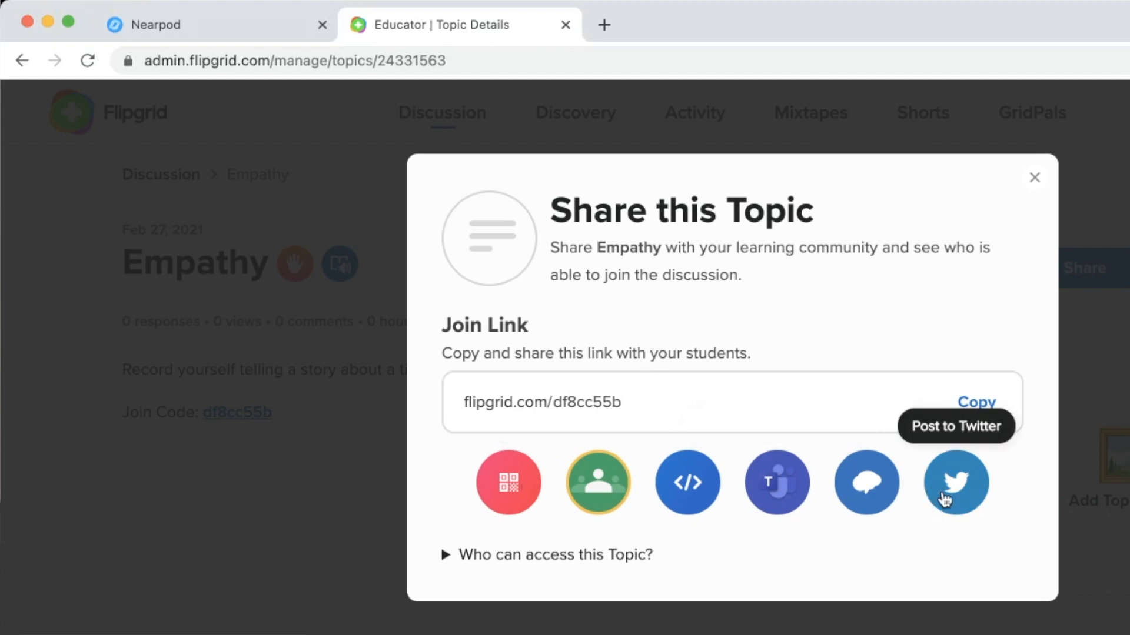
click(975, 403)
click(1034, 177)
drag(311, 412, 116, 412)
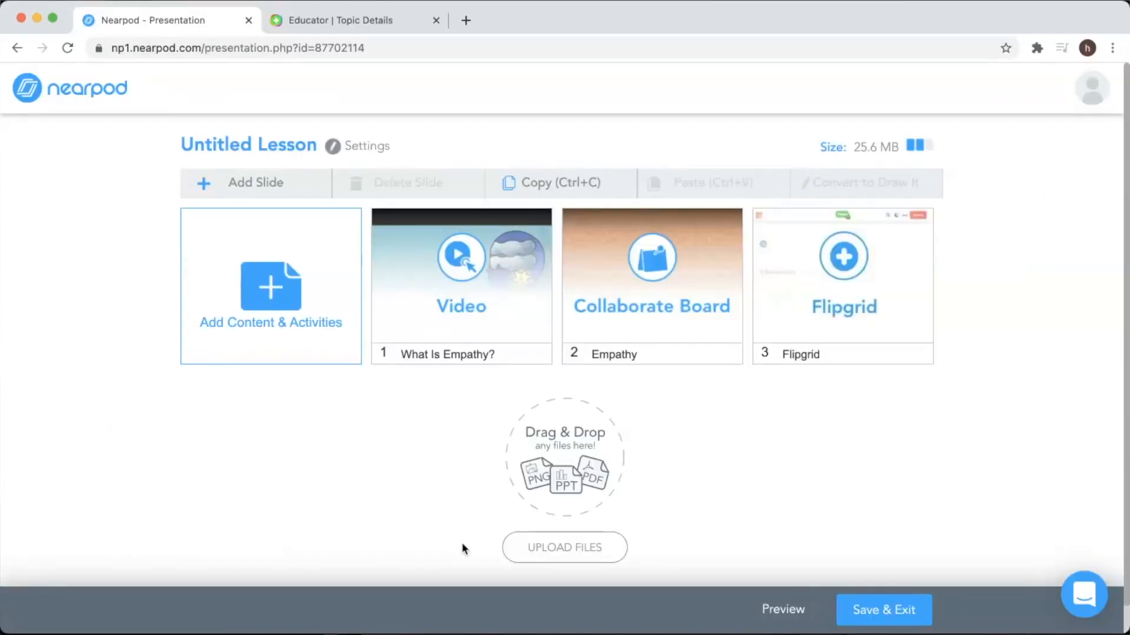
Preview the lesson as a student and post test notes on the Collaborate Board, starting with "last year I was at school.....".
click(778, 611)
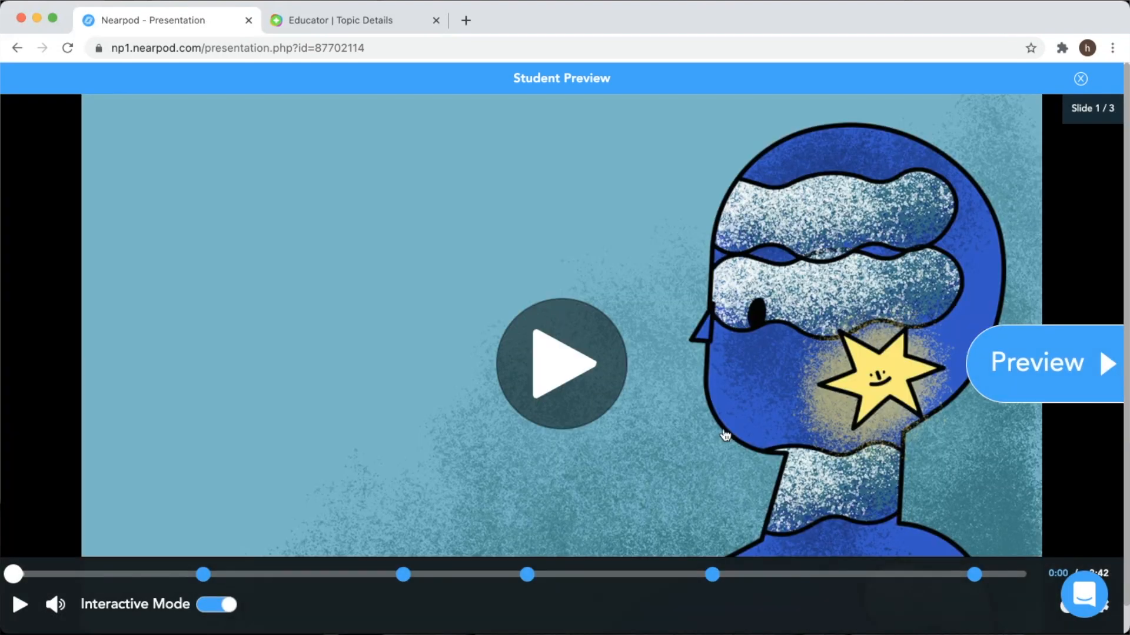
click(1031, 366)
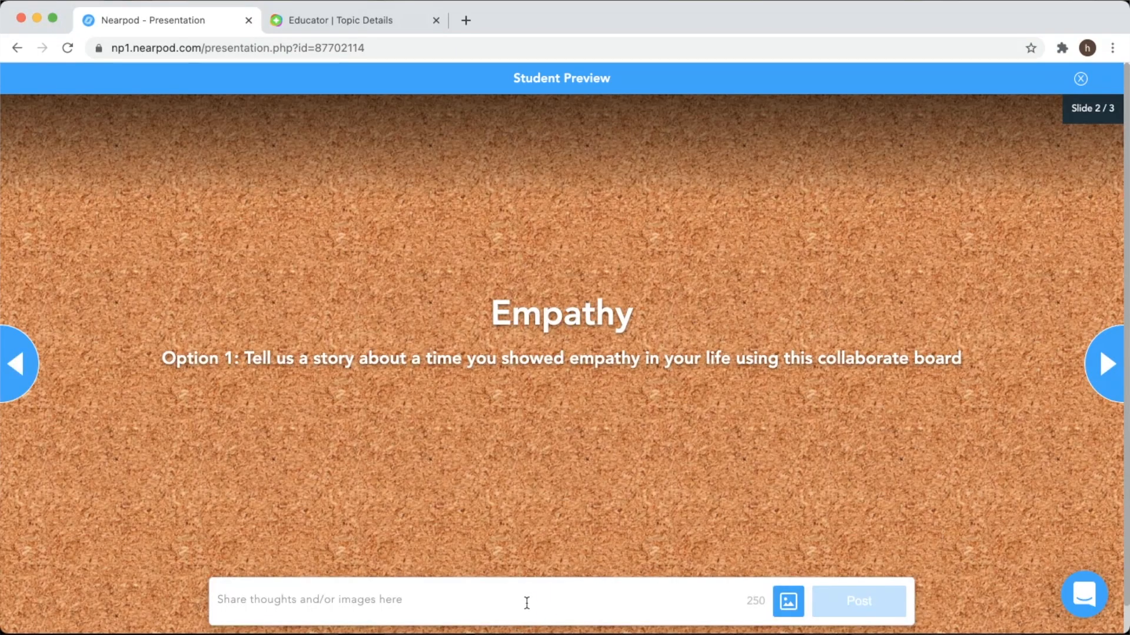
text(last year I was)
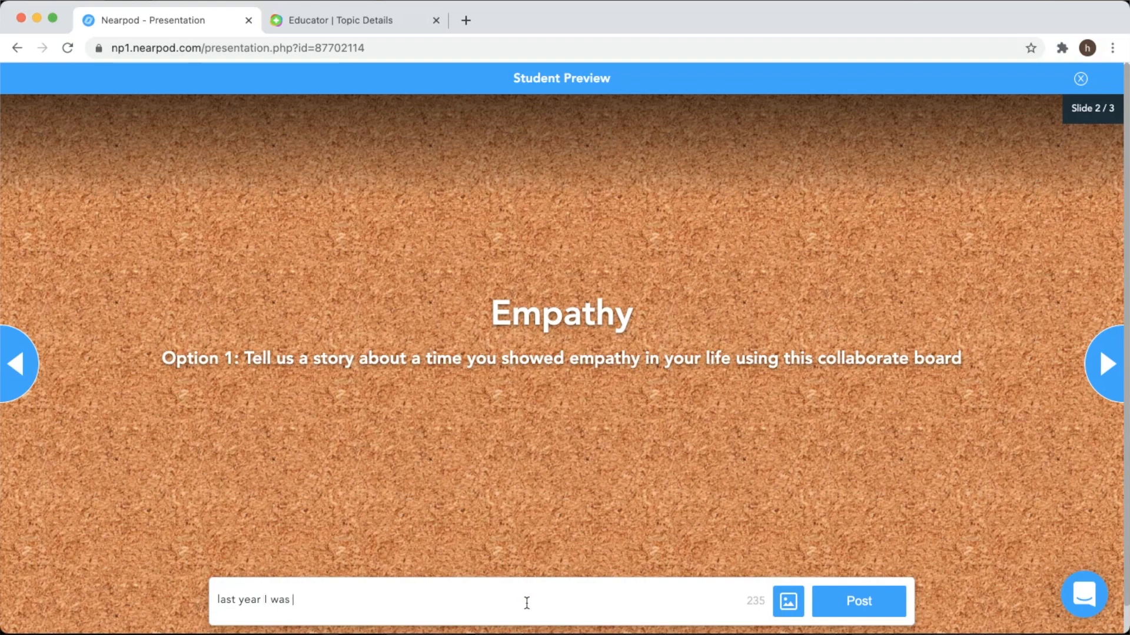
text( at school.....)
click(839, 603)
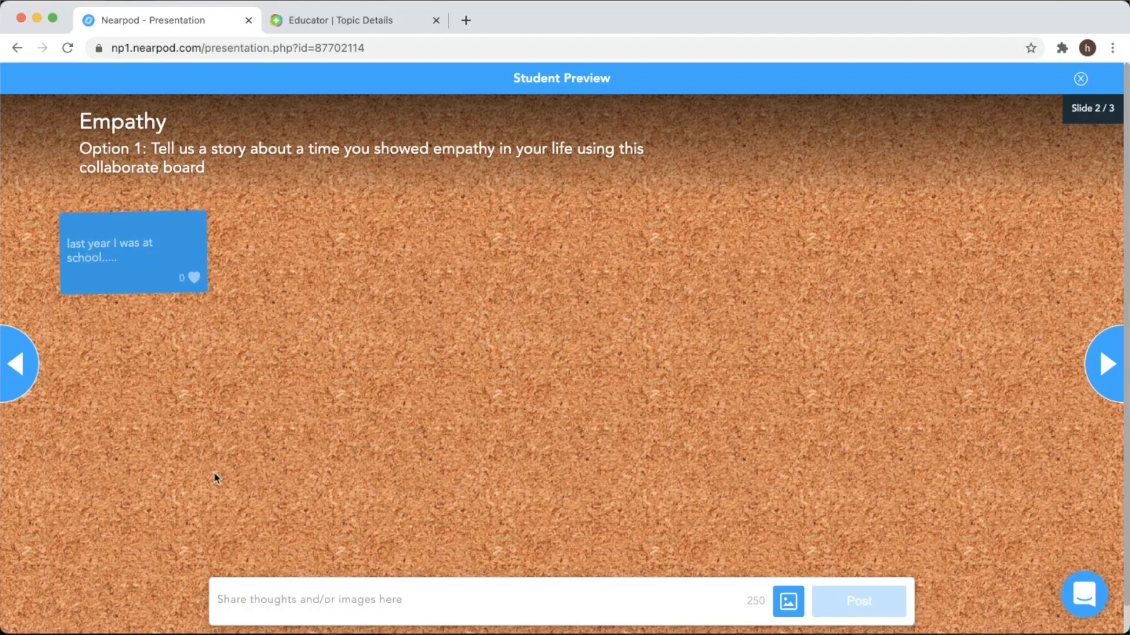
click(237, 597)
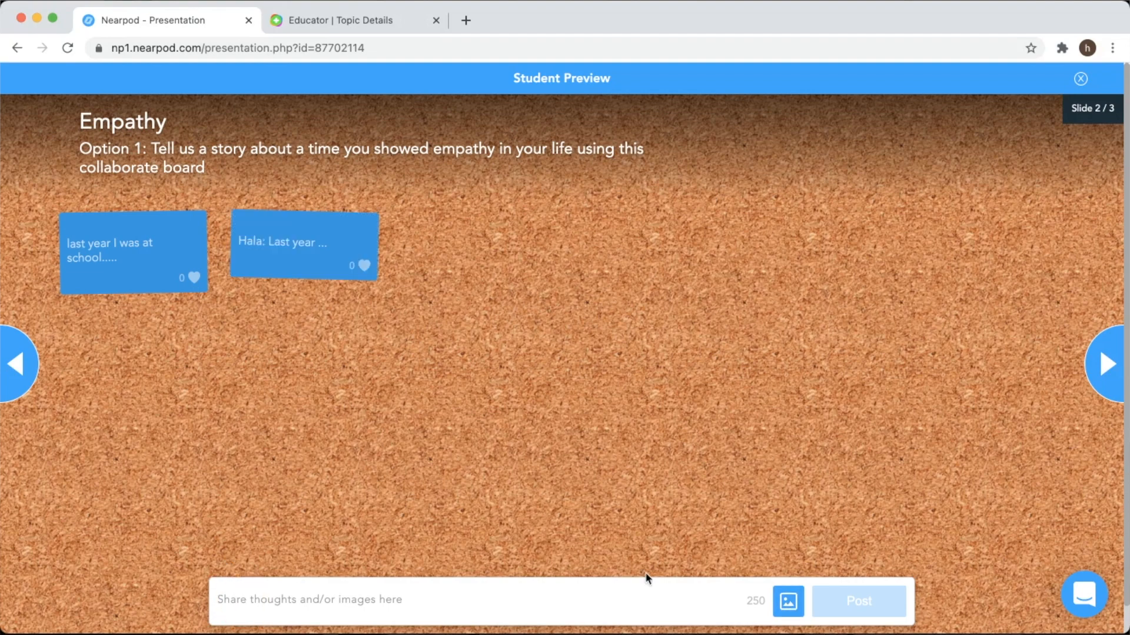
Check the board's image upload options, close them and advance the student preview to the Flipgrid slide.
click(788, 601)
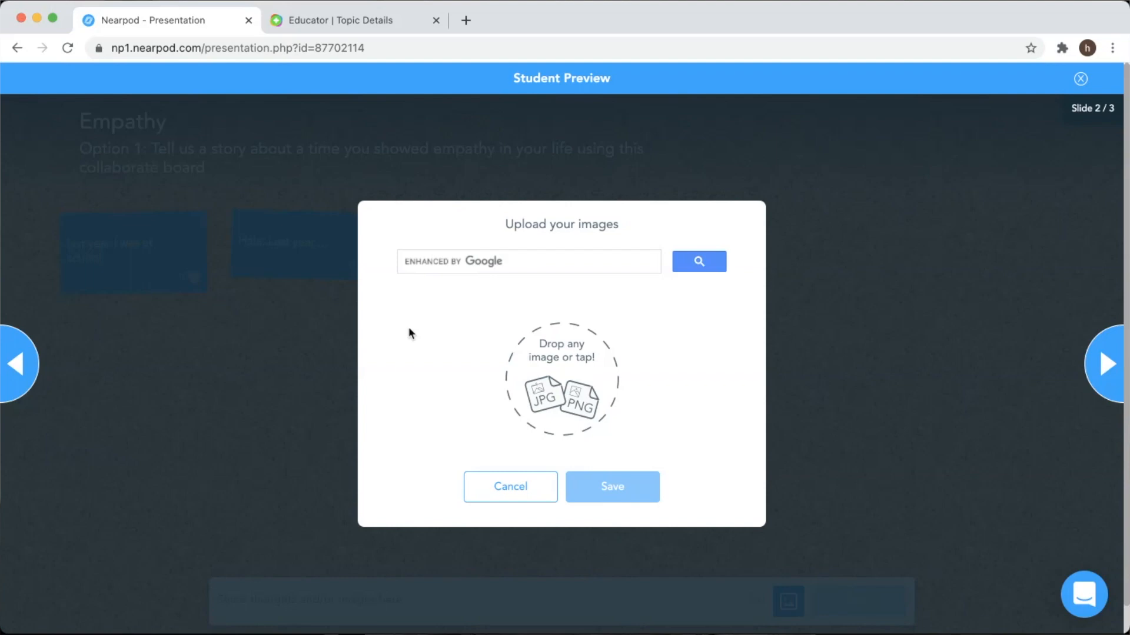
click(835, 337)
click(1114, 370)
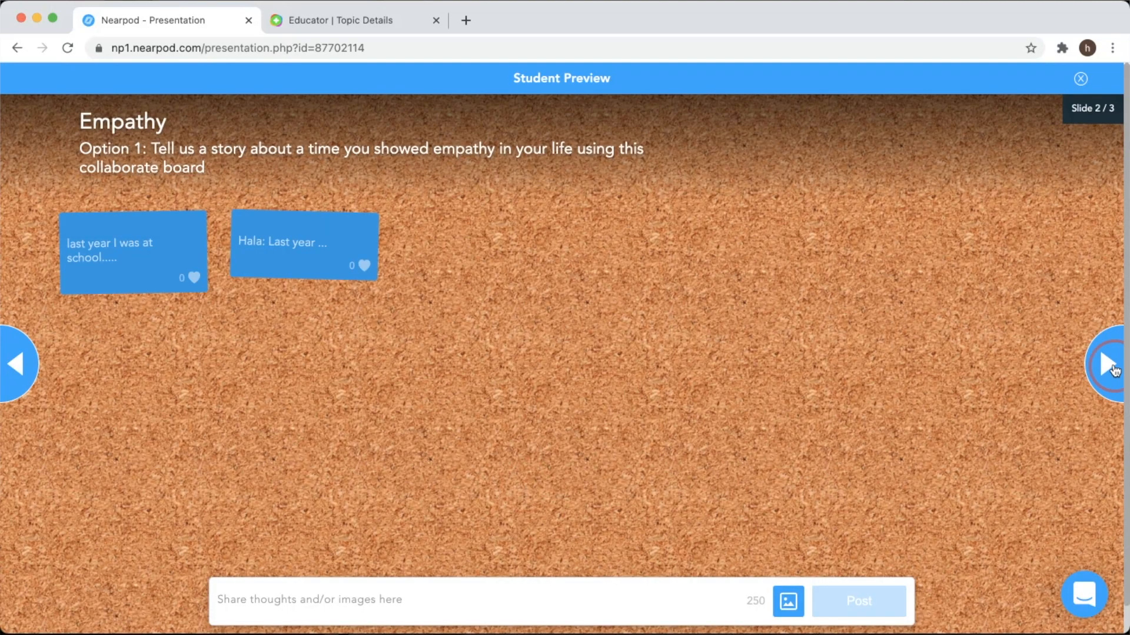
click(1114, 370)
click(1115, 370)
click(1114, 370)
click(1115, 370)
click(1114, 370)
click(1114, 370)
click(1115, 370)
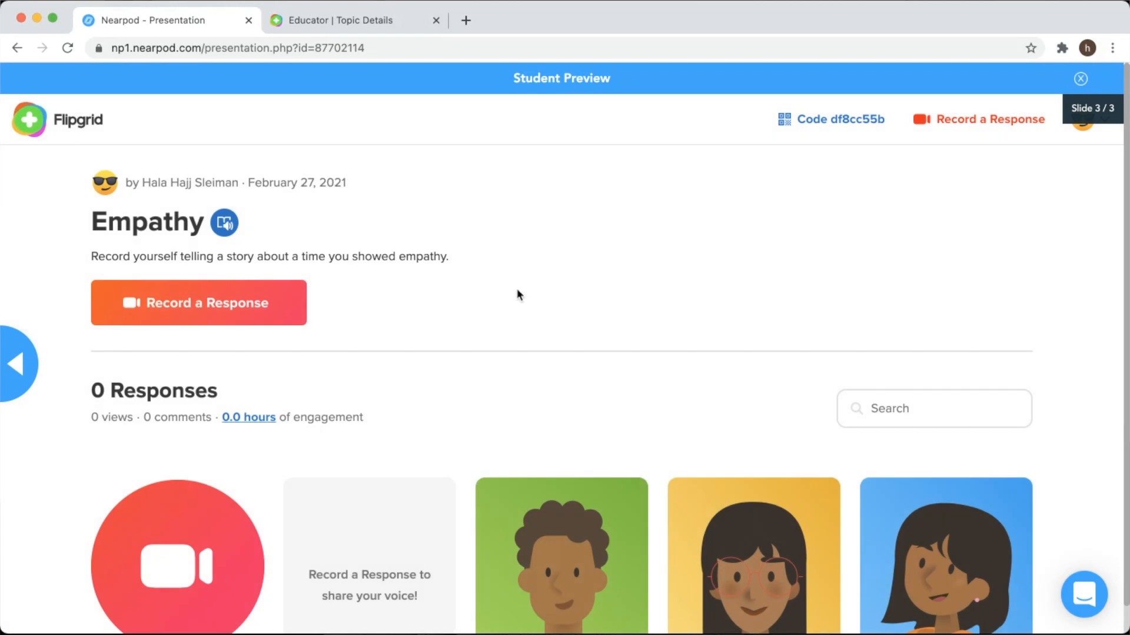
Look through the Flipgrid slide, check how students start recording a response, and close the student preview.
scroll(400, 368, down, 3)
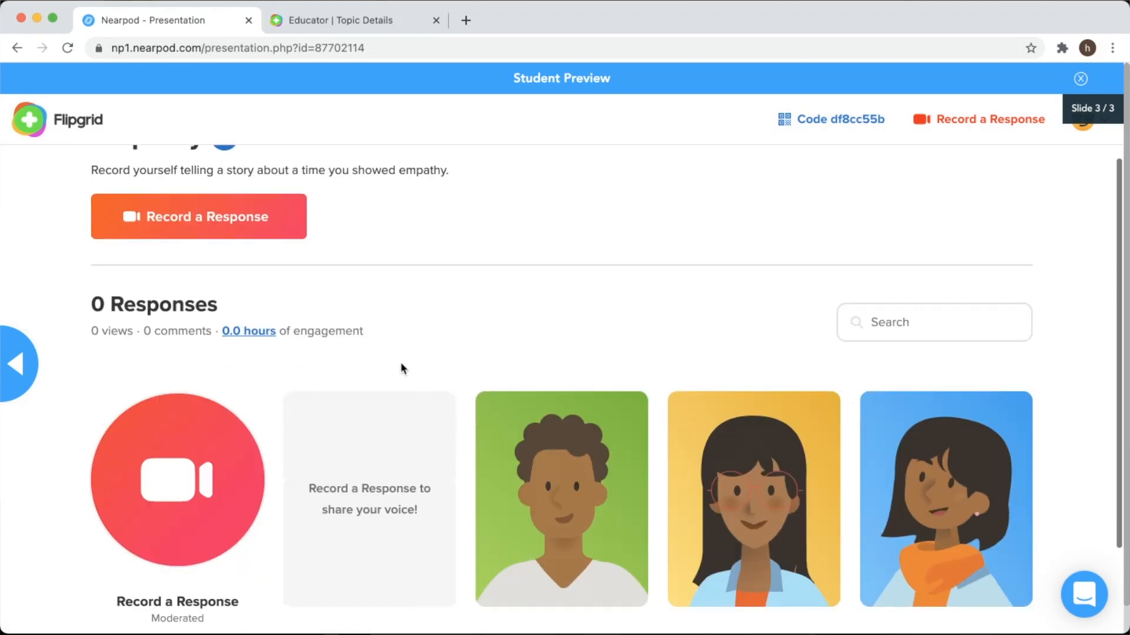
scroll(400, 368, up, 3)
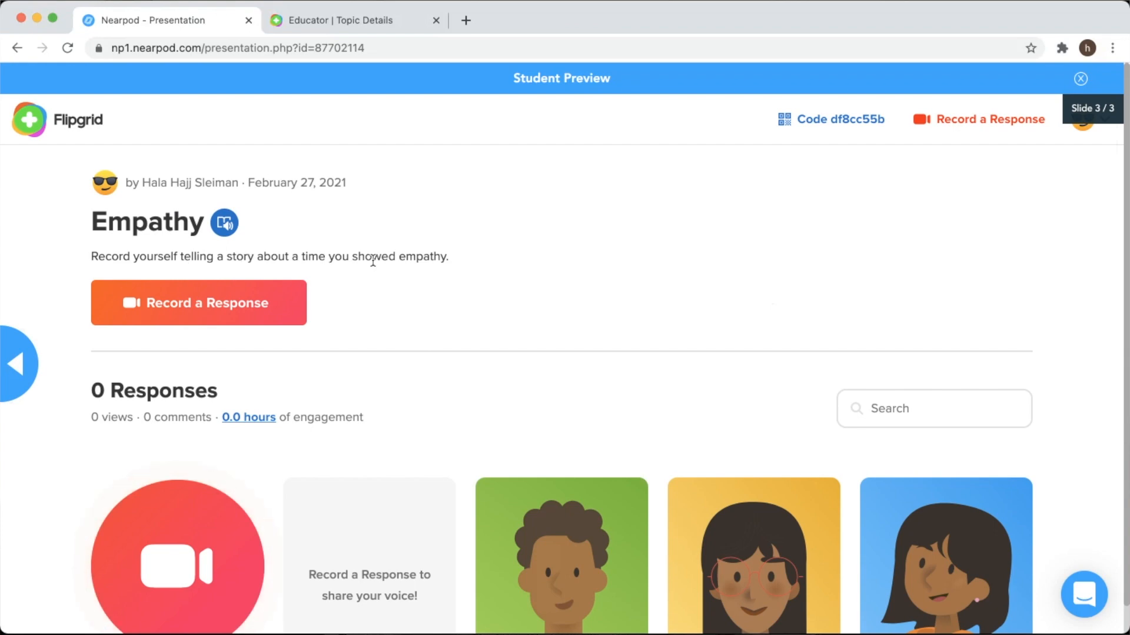
scroll(508, 335, down, 4)
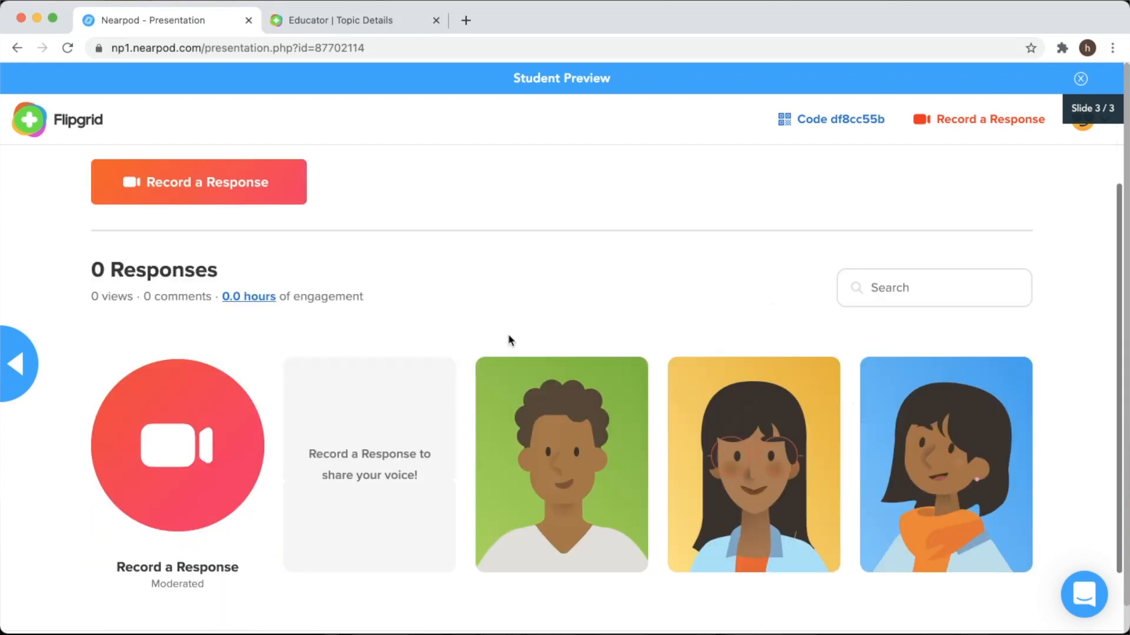
scroll(508, 335, up, 4)
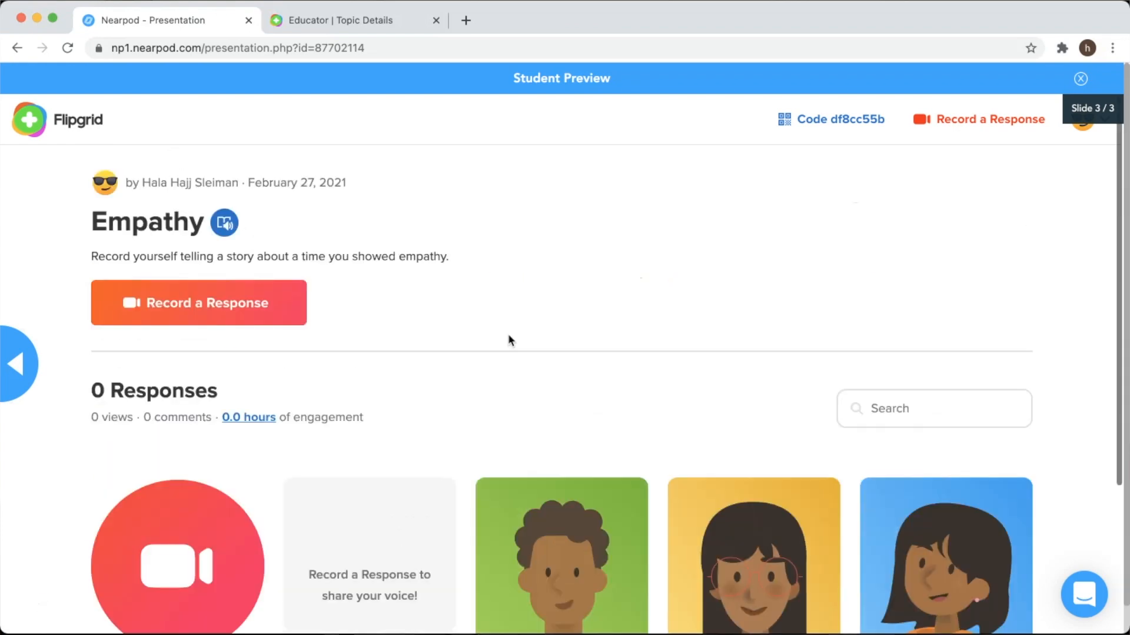
click(219, 301)
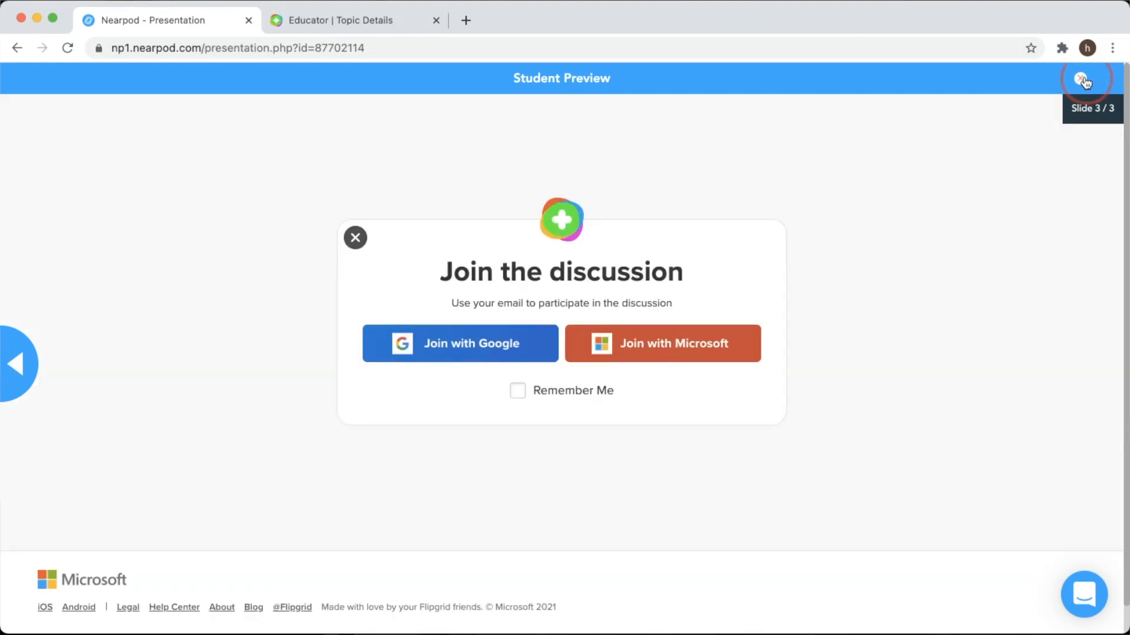
click(1084, 82)
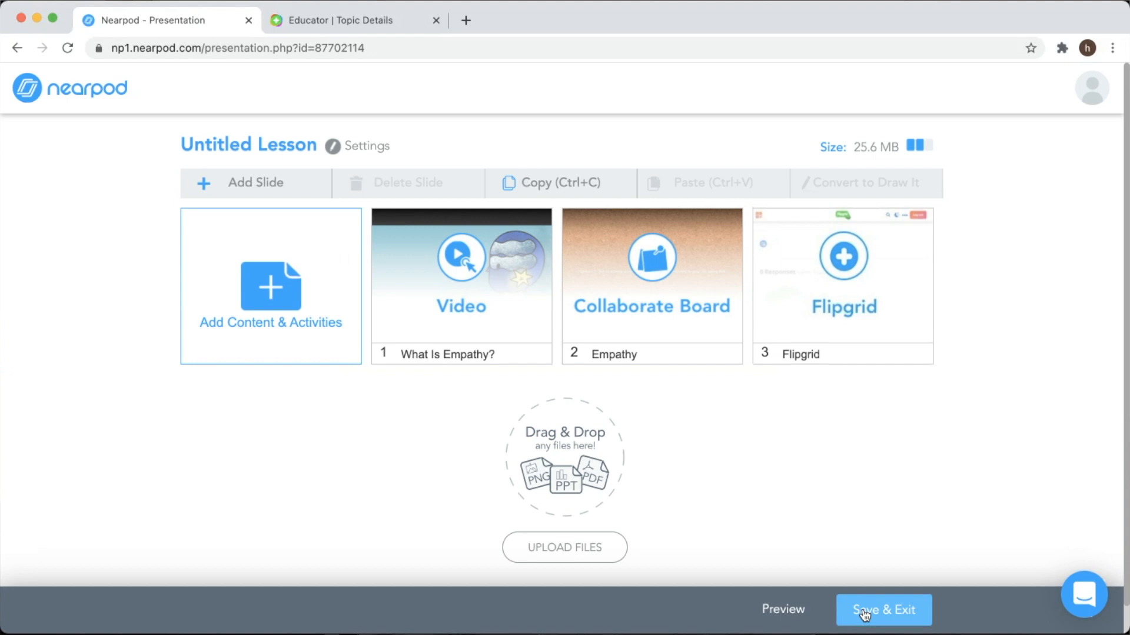
Start saving the lesson and title it "Learning about Empathy".
click(864, 614)
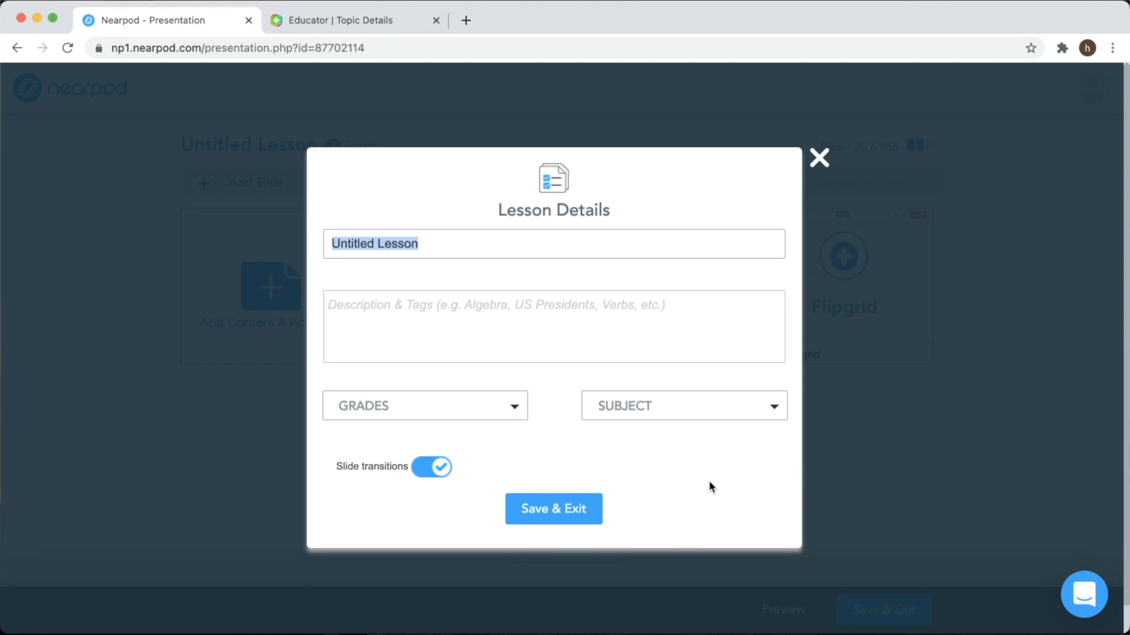
key(BackSpace)
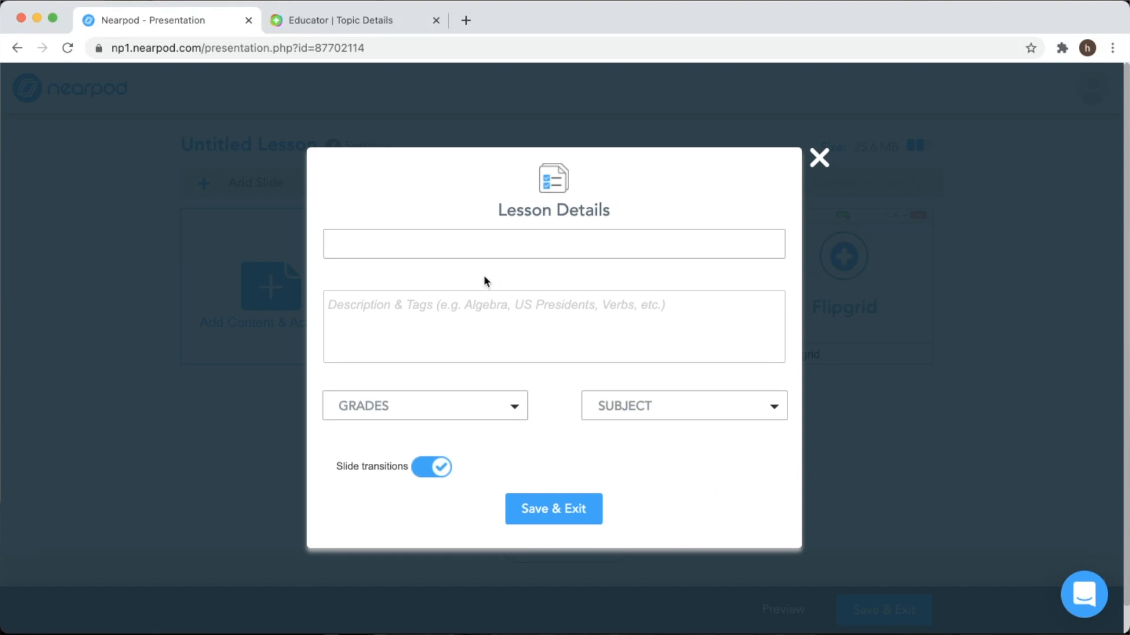
text(Learning about Empathy)
Describe the lesson as "In today's lesson, we are going to learn about empathy. To start with, you will watch a video about it." and save it.
click(454, 308)
text(In today's lesson, w)
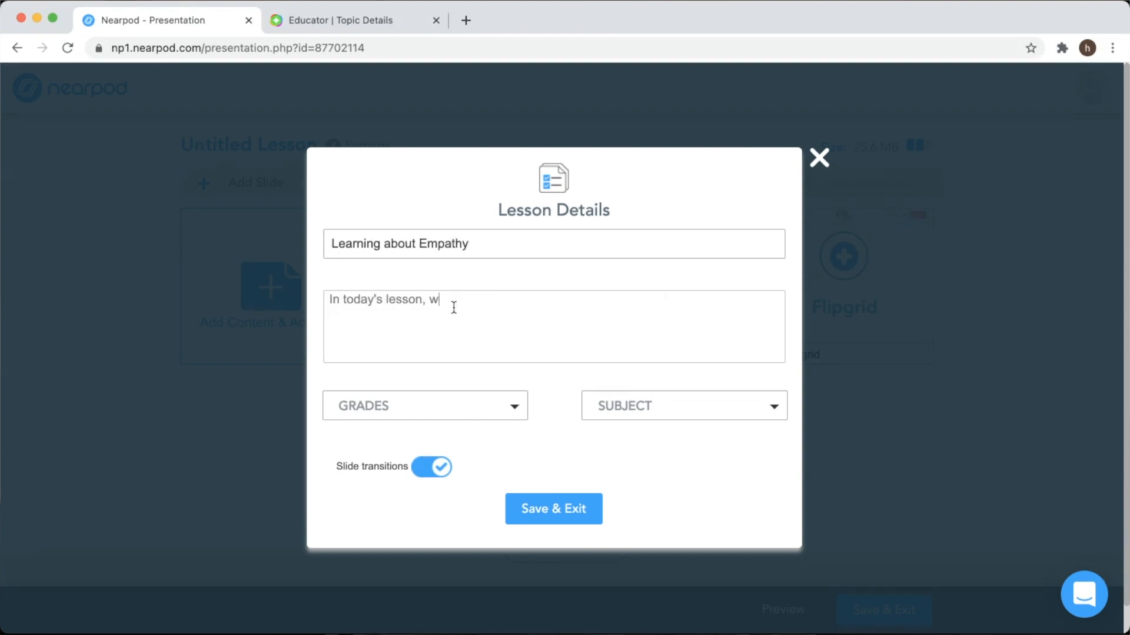
text(e are going to learn about empathy. )
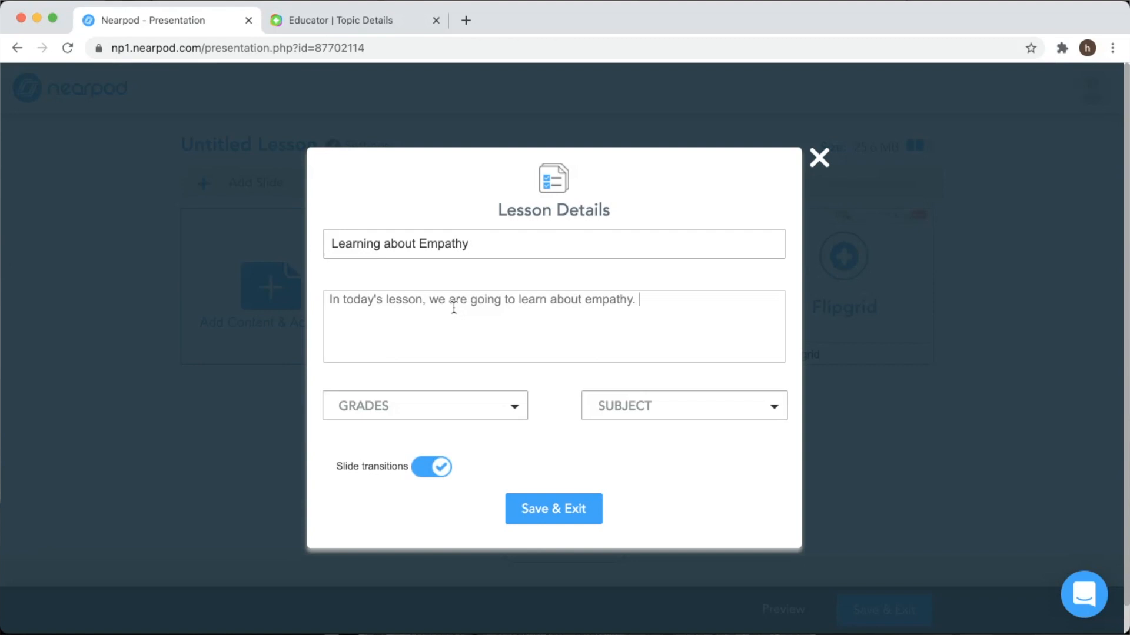
text(To start with, you will watch a video )
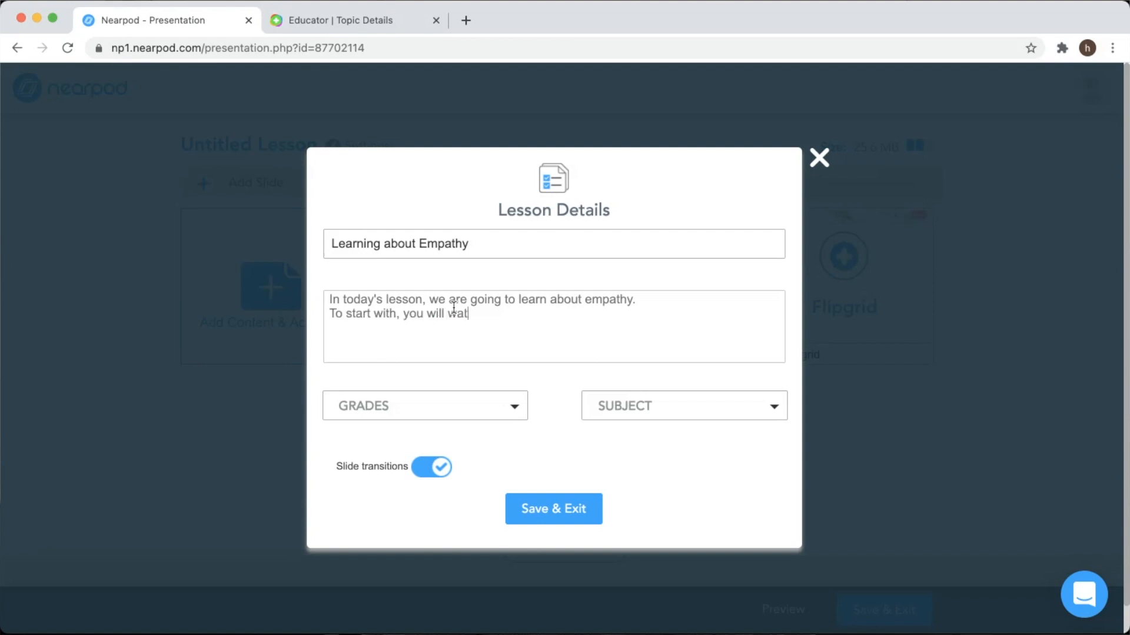
text(about it.)
click(530, 505)
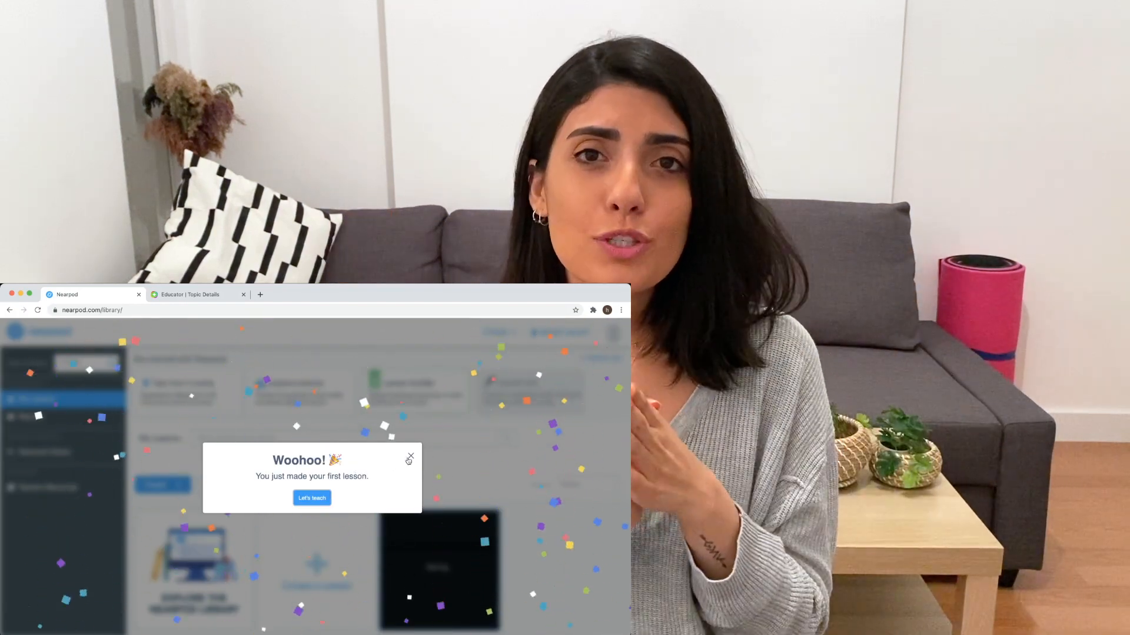
click(410, 458)
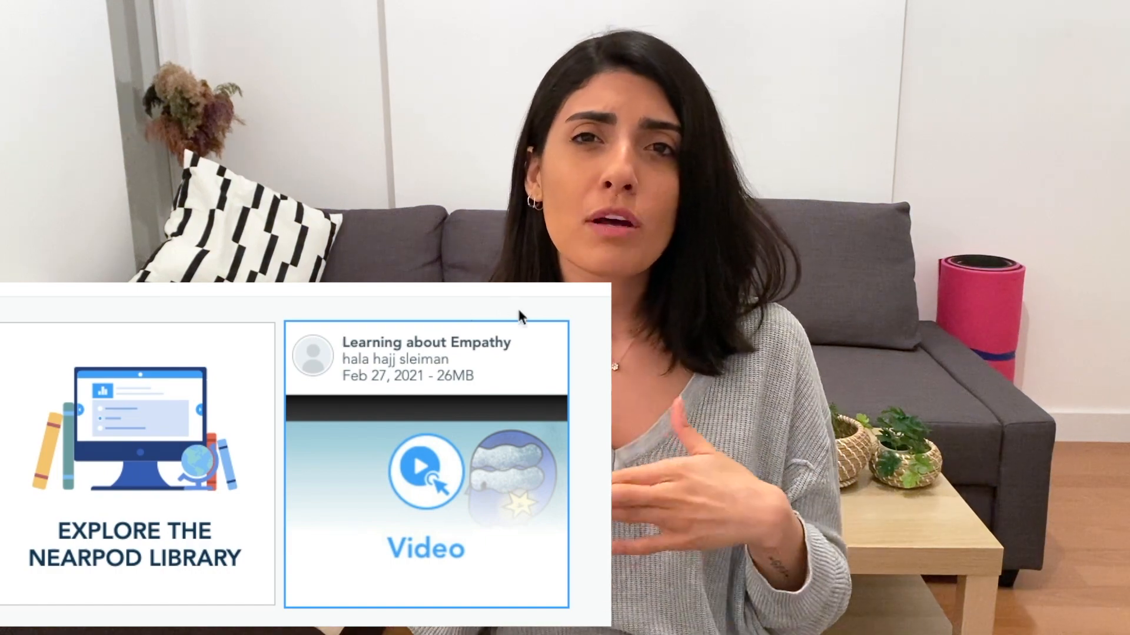
Choose the Student-Paced mode for the lesson and enable Collaborate Board for Student-Paced lessons in the settings.
mouse_move(416, 373)
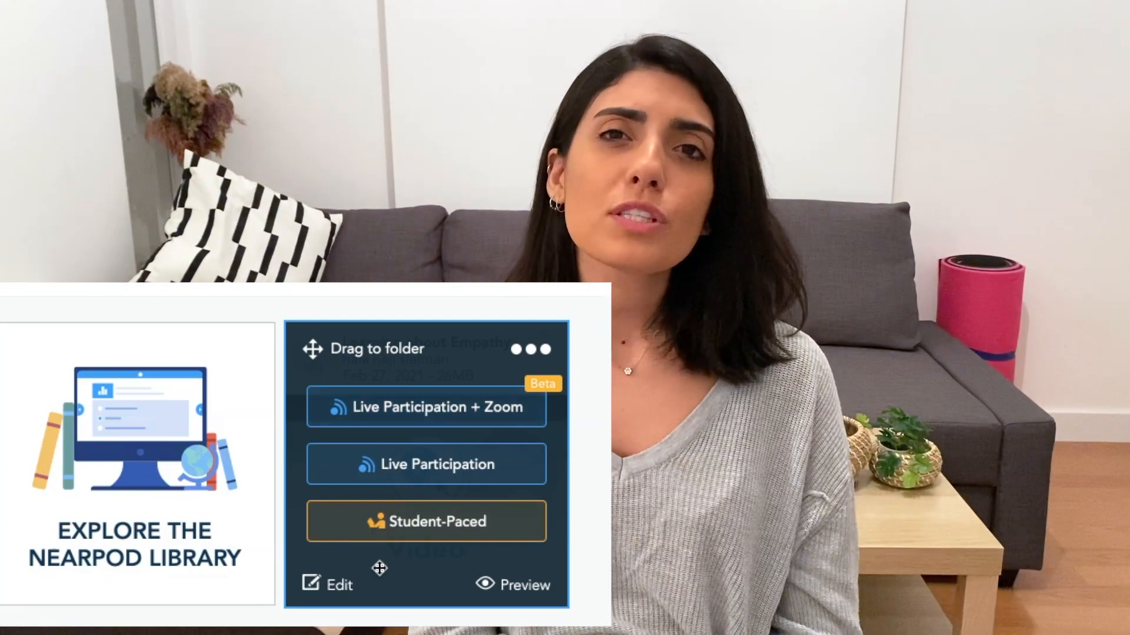
click(374, 528)
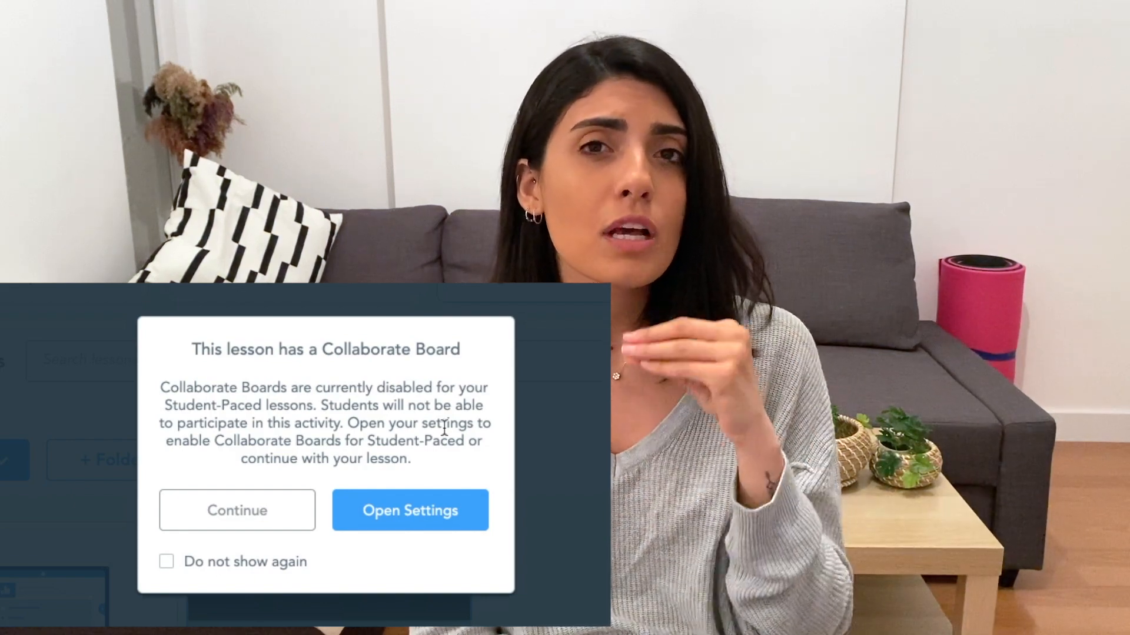
click(408, 506)
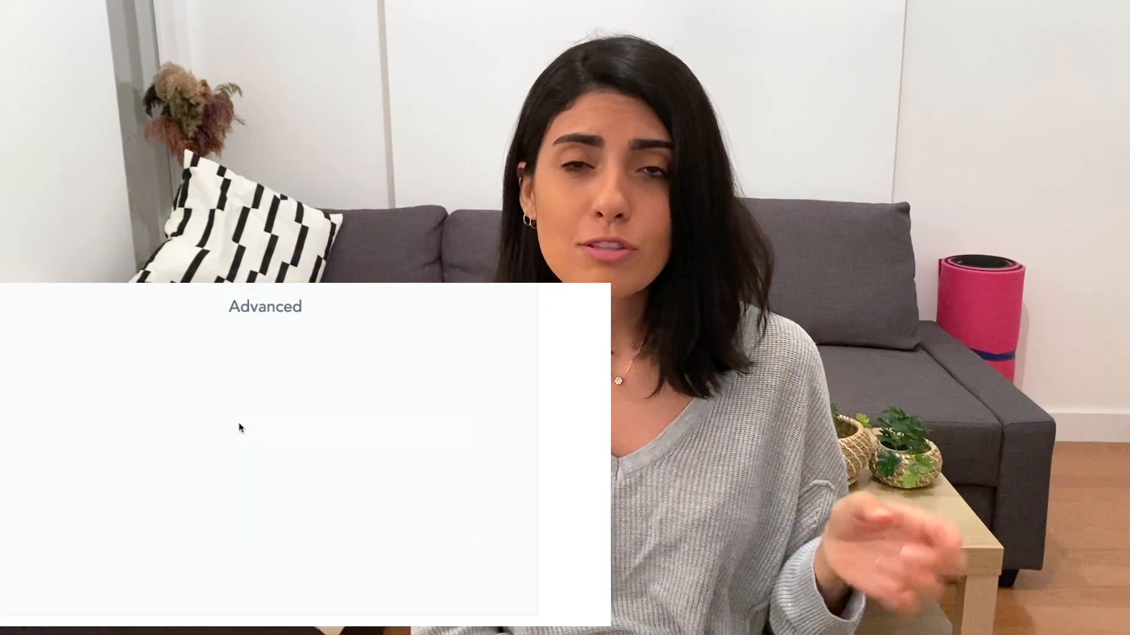
scroll(220, 452, down, 3)
scroll(219, 452, down, 5)
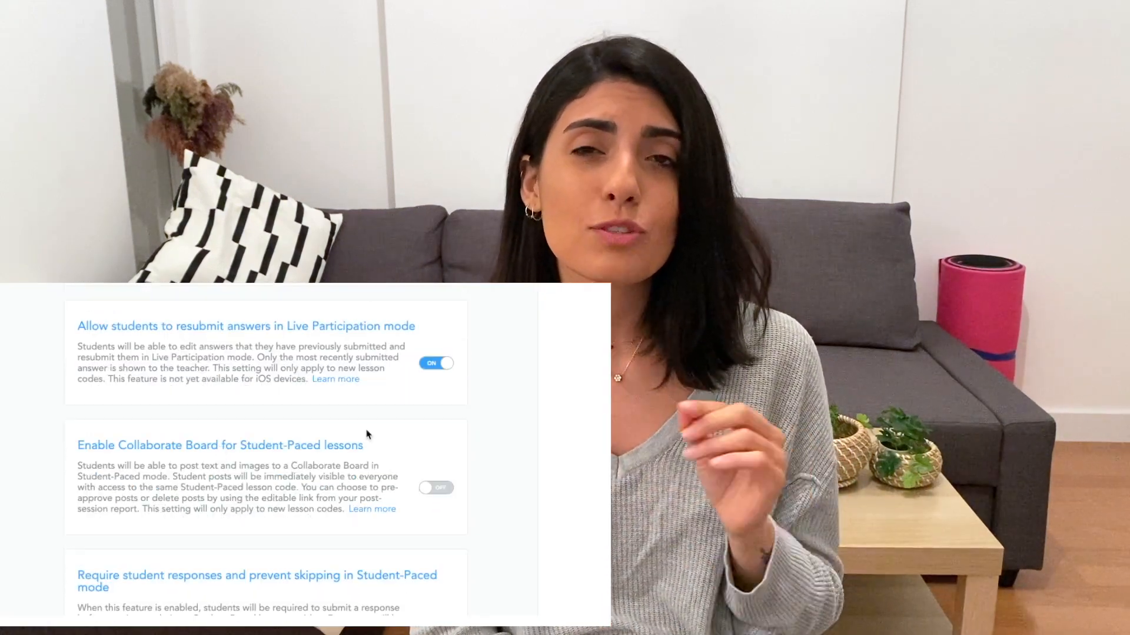
click(434, 489)
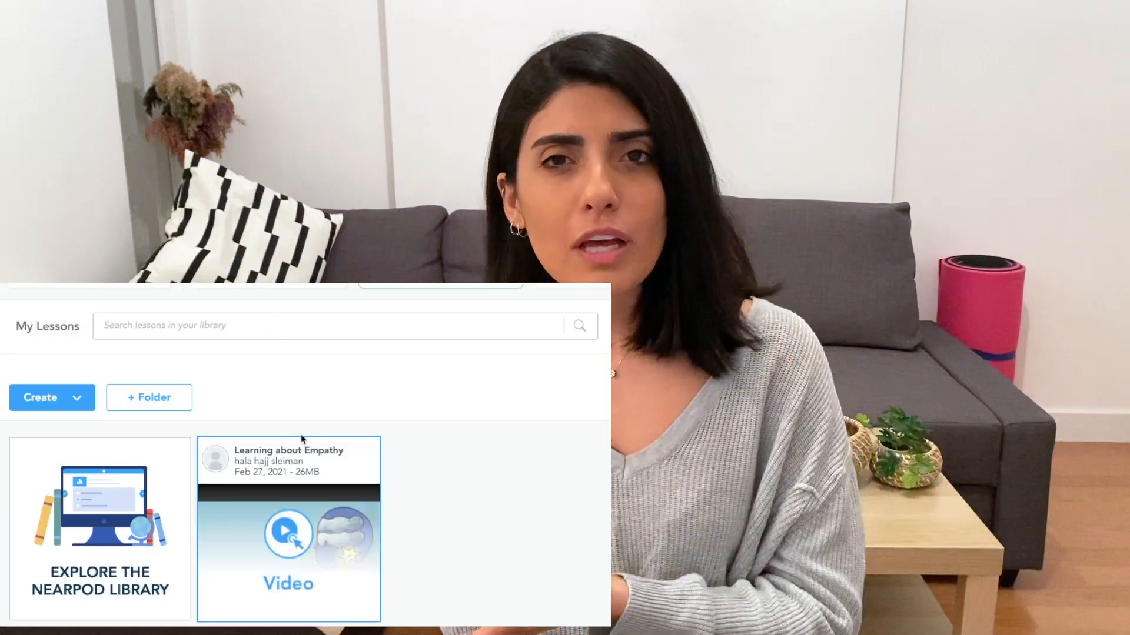
Launch "Learning about Empathy" as a Student-Paced lesson and copy its join code.
click(271, 533)
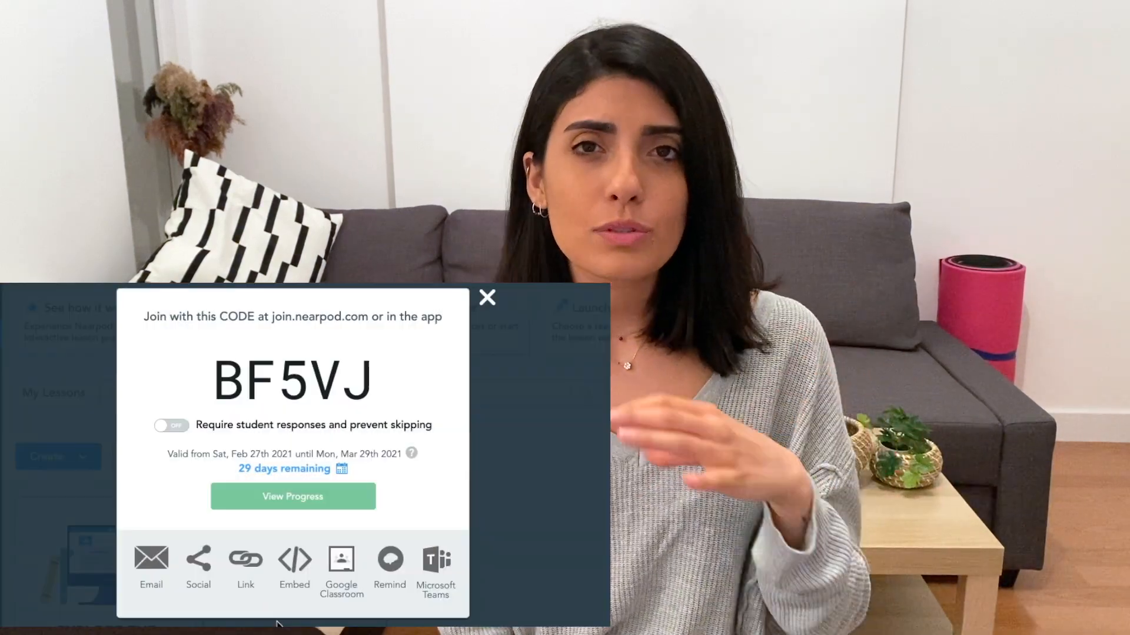
drag(216, 380, 404, 372)
key(super+c)
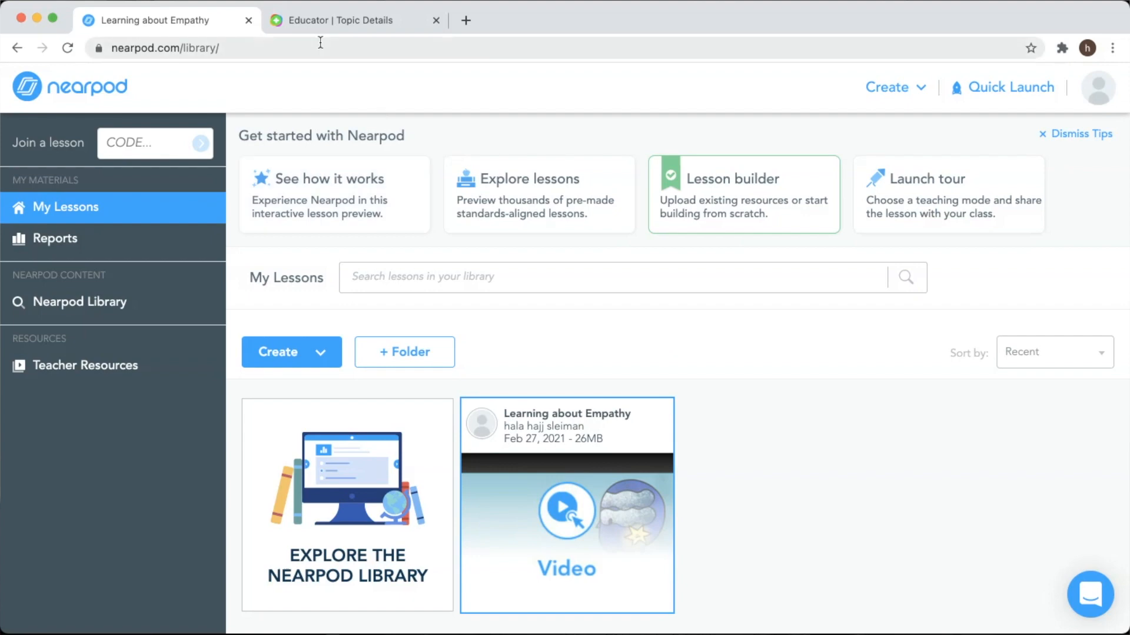
mouse_move(492, 420)
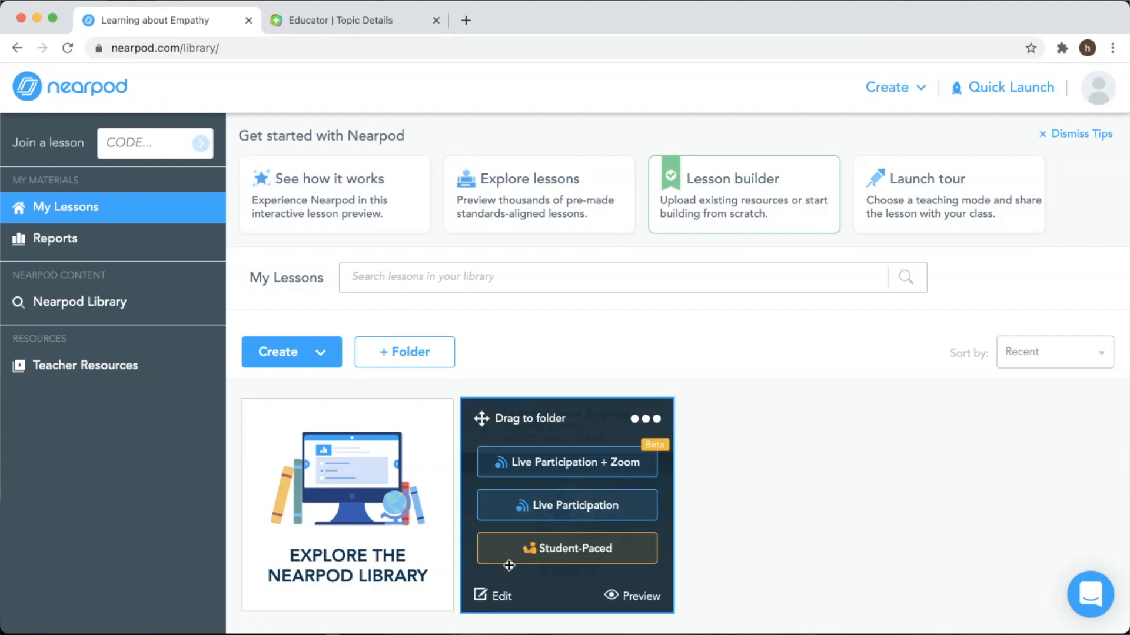
click(492, 597)
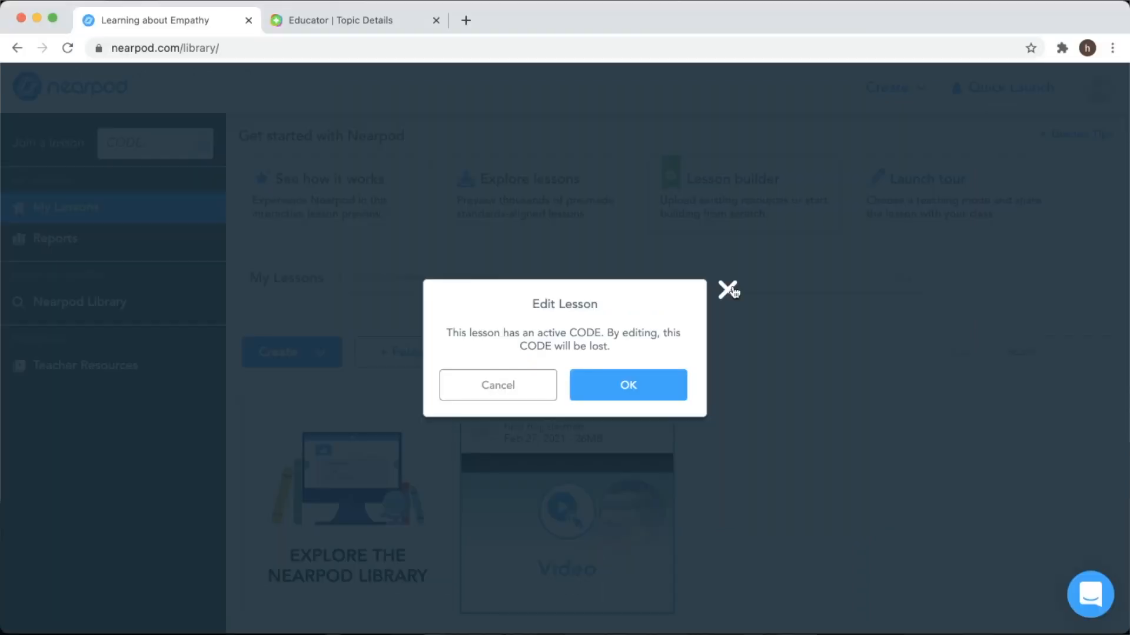
click(1042, 122)
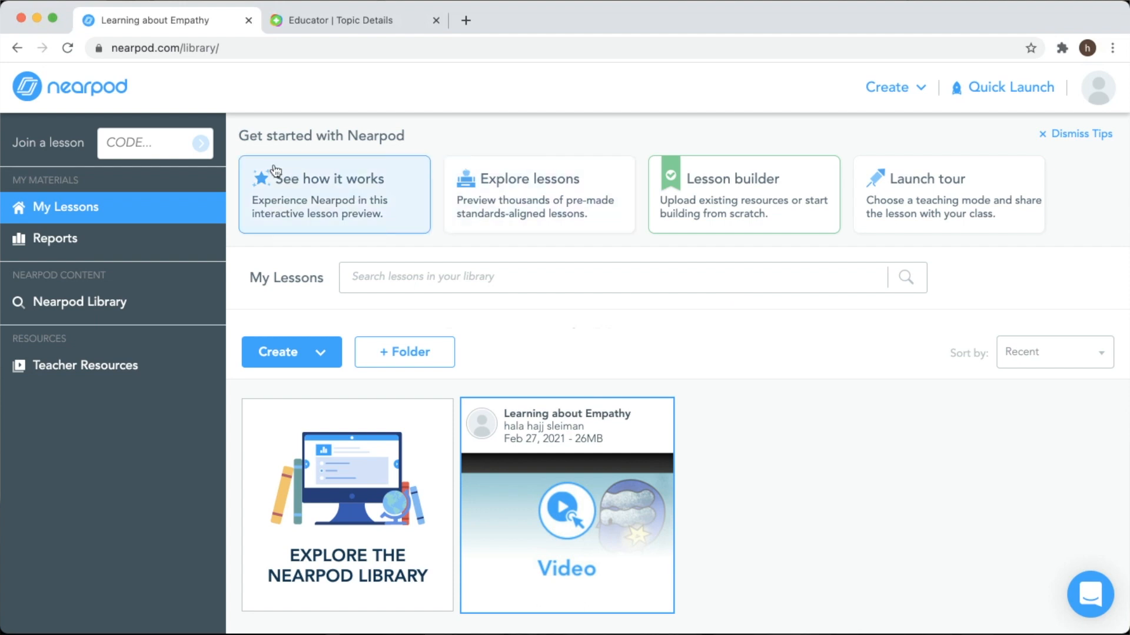
Join the Student-Paced lesson from the My Lessons page with the copied join code.
click(172, 137)
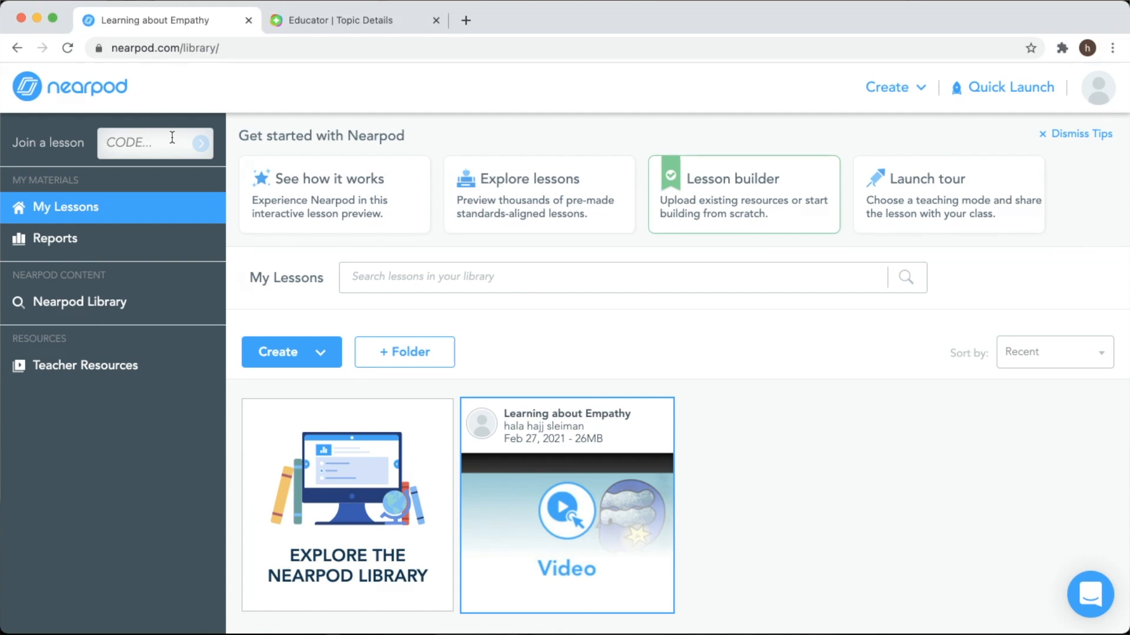
click(172, 137)
key(super+v)
click(206, 147)
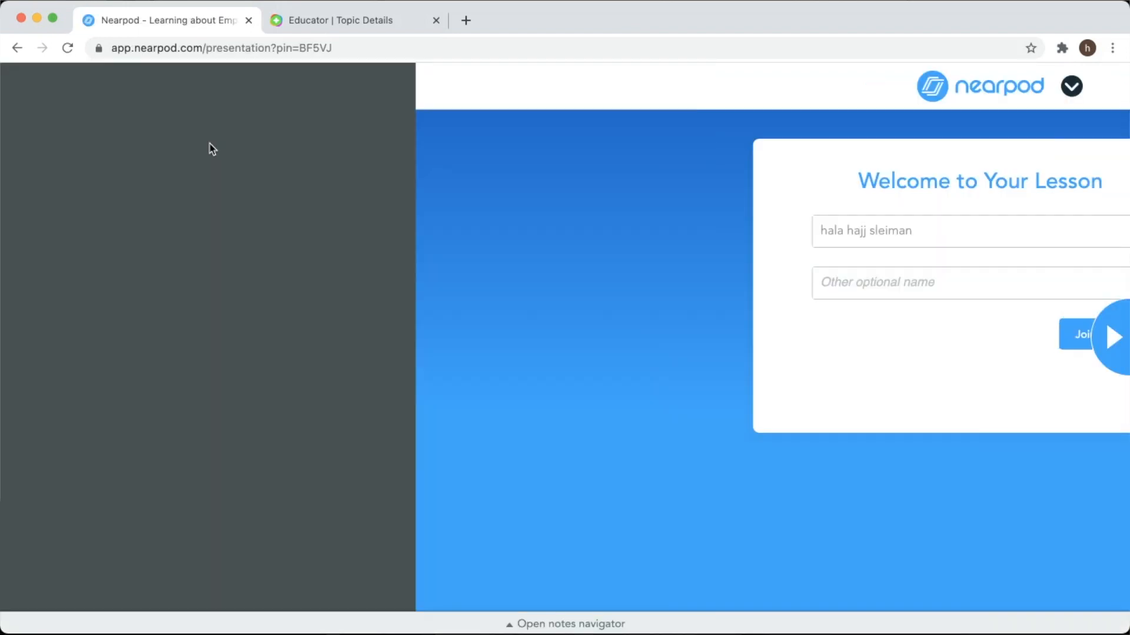